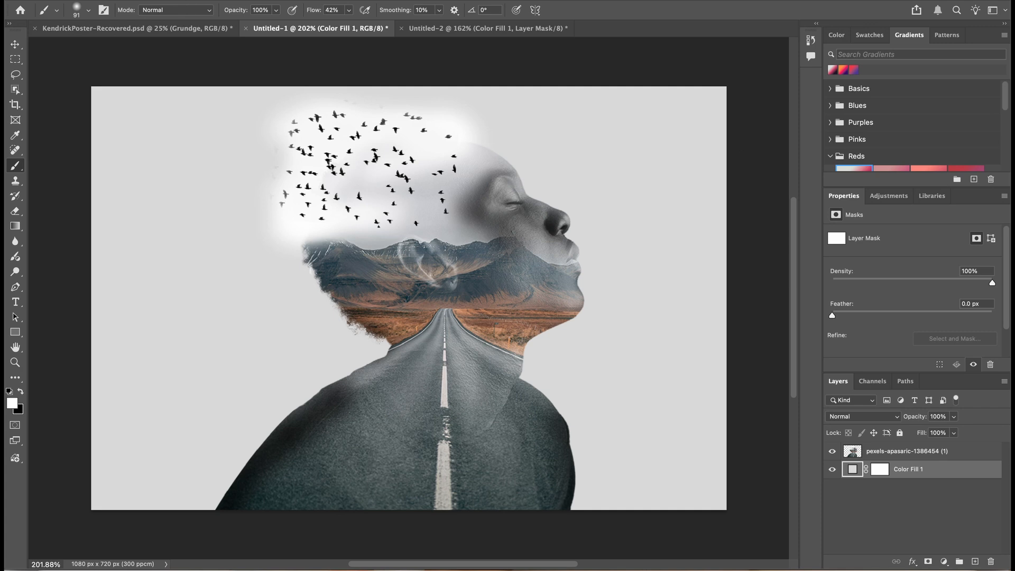
# - Create a new 1080 × 720 px document with a white background and a resolution of 300 pixels/cm
pyautogui.press('super+n')
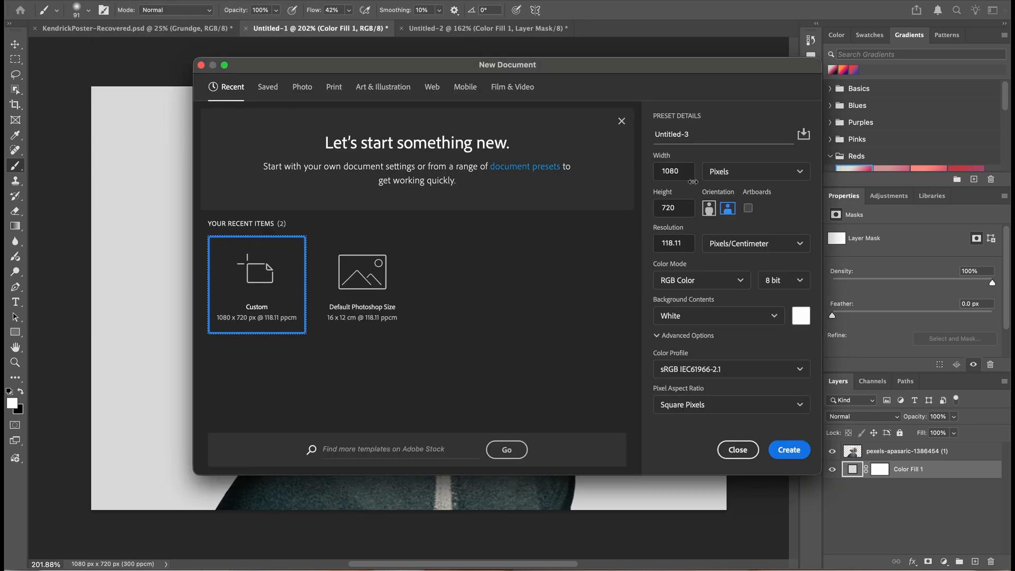
pyautogui.click(688, 241)
pyautogui.doubleClick(689, 244)
pyautogui.press('BackSpace')
pyautogui.write('300')
pyautogui.click(789, 449)
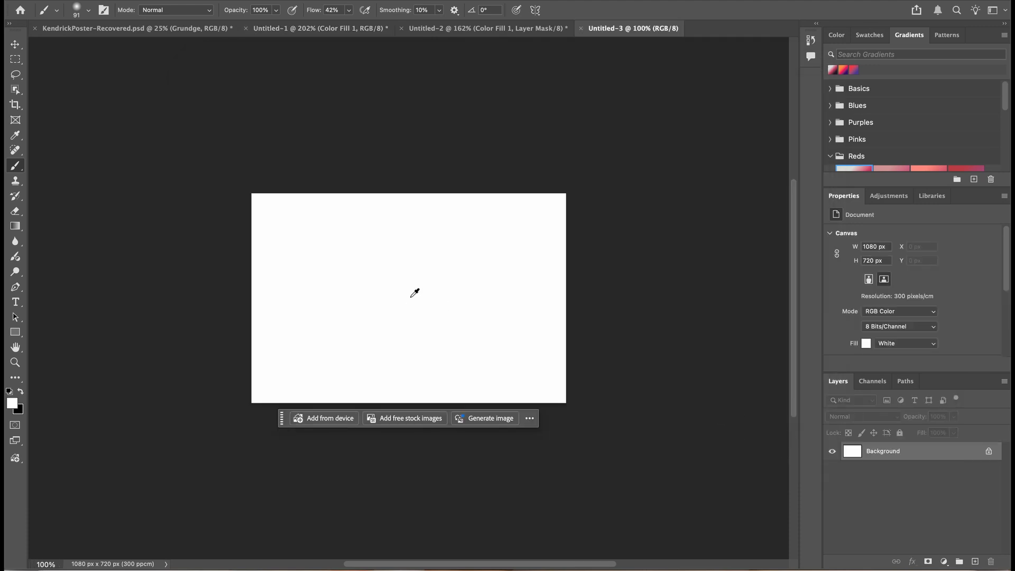
# - Place the side-profile portrait pexels-photosbycollis-3031397.jpg from the Double Exposure folder's 02 subfolder onto the canvas at its fitted size
pyautogui.scroll(2, 415, 293)
pyautogui.scroll(1, 415, 292)
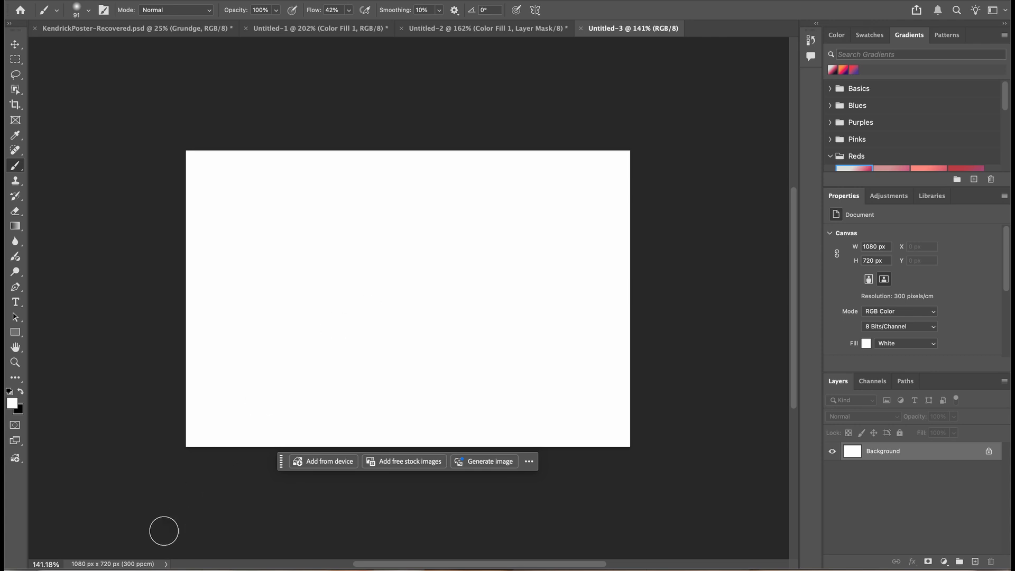
pyautogui.click(45, 566)
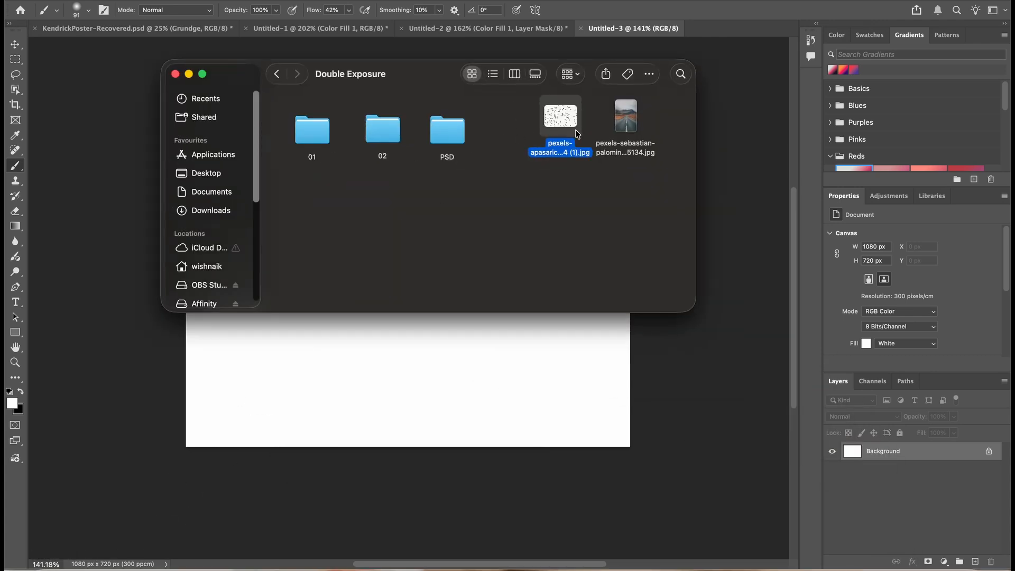
pyautogui.moveTo(552, 211); pyautogui.dragTo(385, 132)
pyautogui.doubleClick(382, 130)
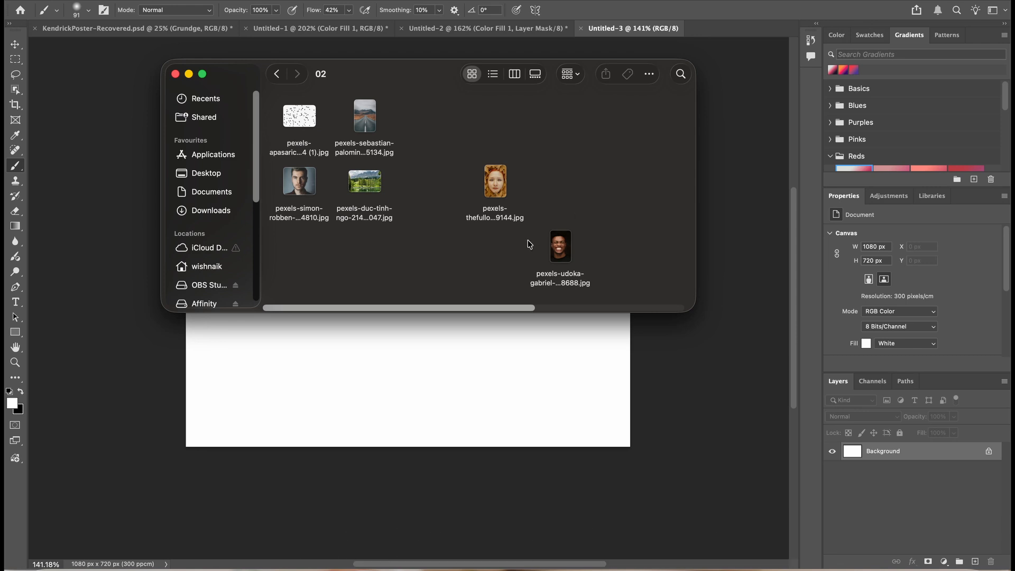
pyautogui.moveTo(463, 306); pyautogui.dragTo(644, 306)
pyautogui.moveTo(591, 182); pyautogui.dragTo(407, 372)
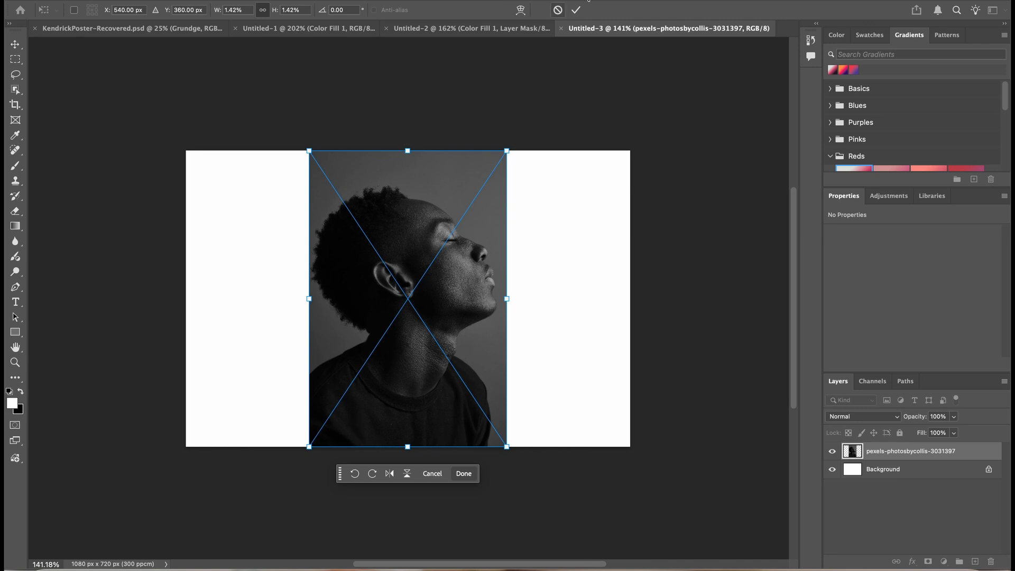
pyautogui.click(578, 11)
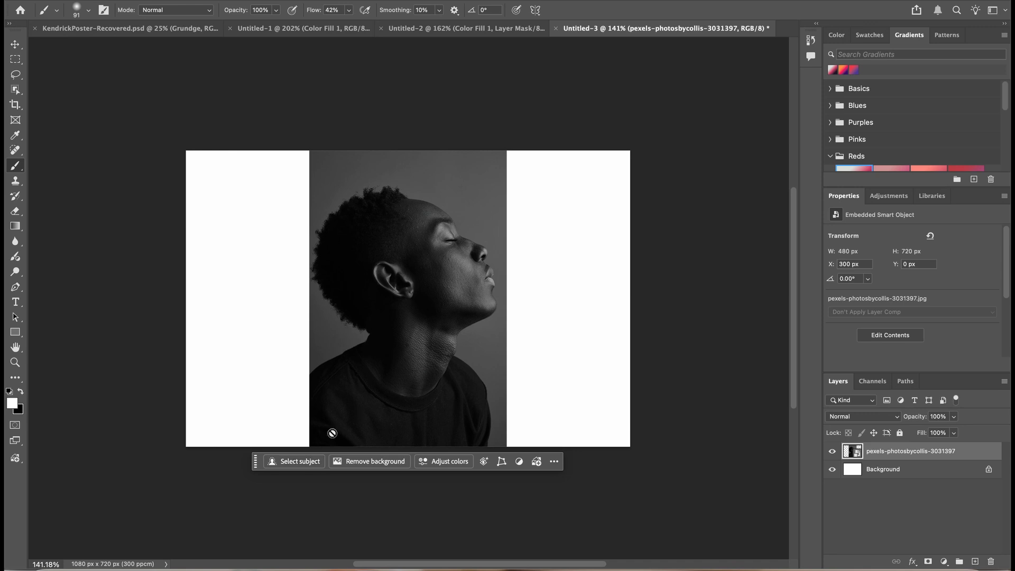
# - Select the subject of the portrait, add a layer mask from the selection, and check the cutout with the Background layer hidden
pyautogui.click(299, 462)
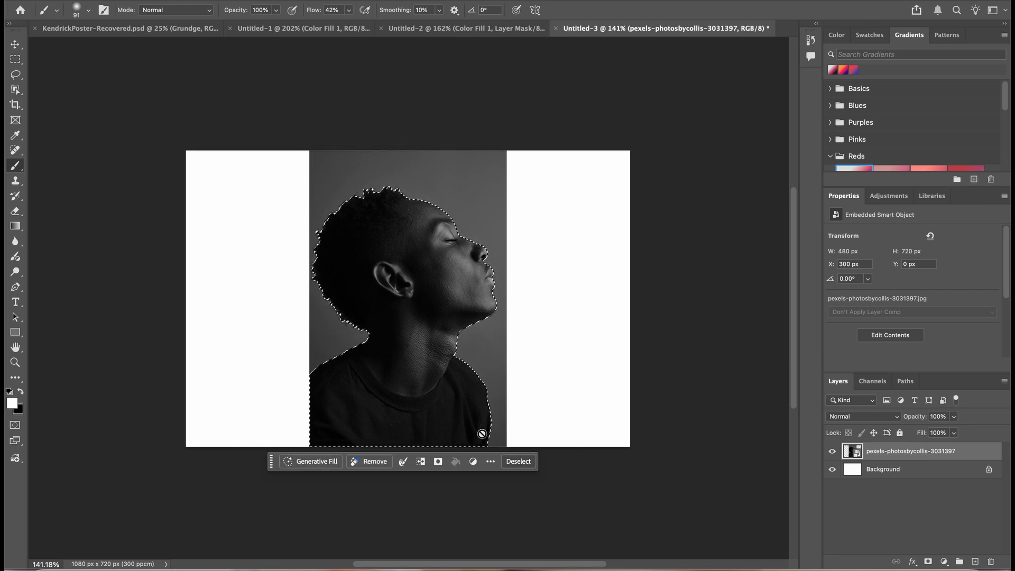
pyautogui.click(928, 563)
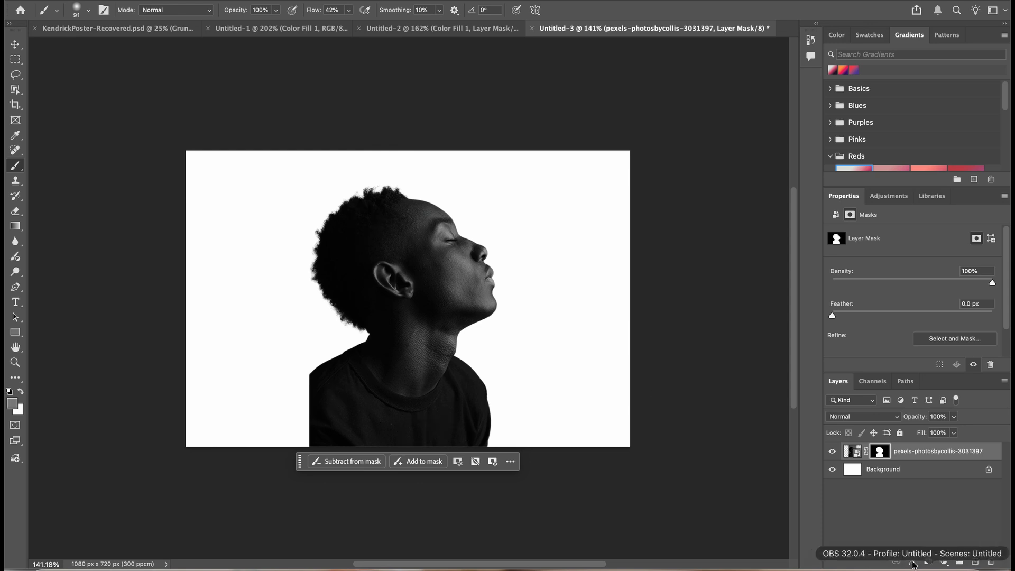
pyautogui.click(833, 470)
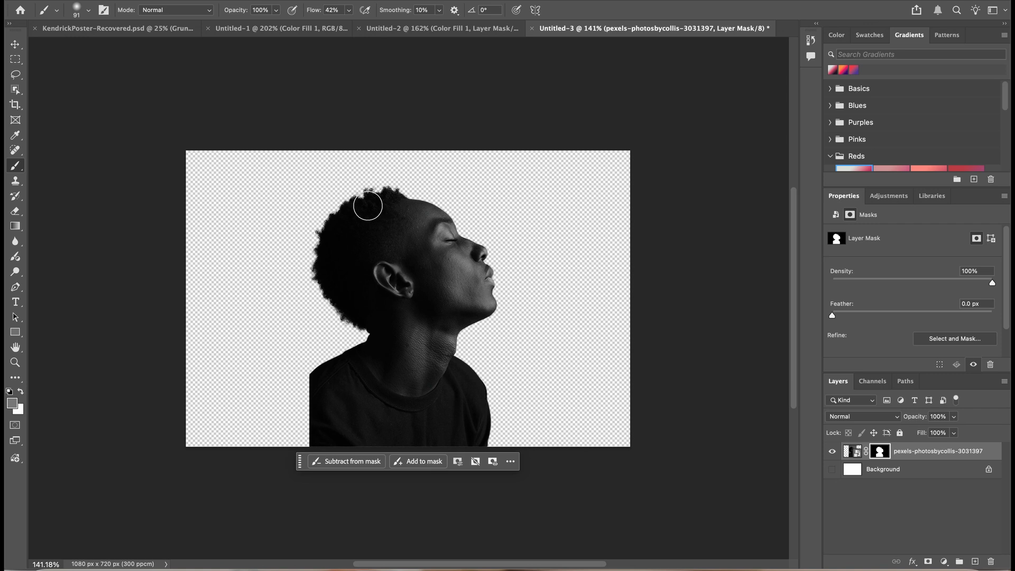
# - Marquee-select the empty canvas strip beside the cut-off shoulder, slightly overlapping it, and extend the shoulder with Generative Fill using no prompt
pyautogui.scroll(5, 368, 205)
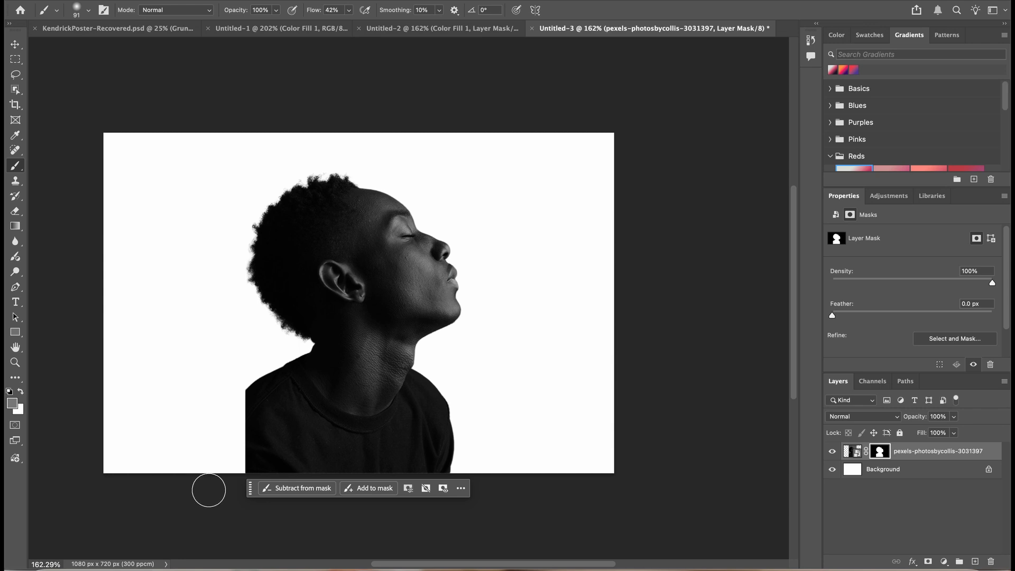
pyautogui.click(16, 59)
pyautogui.moveTo(102, 135); pyautogui.dragTo(135, 155)
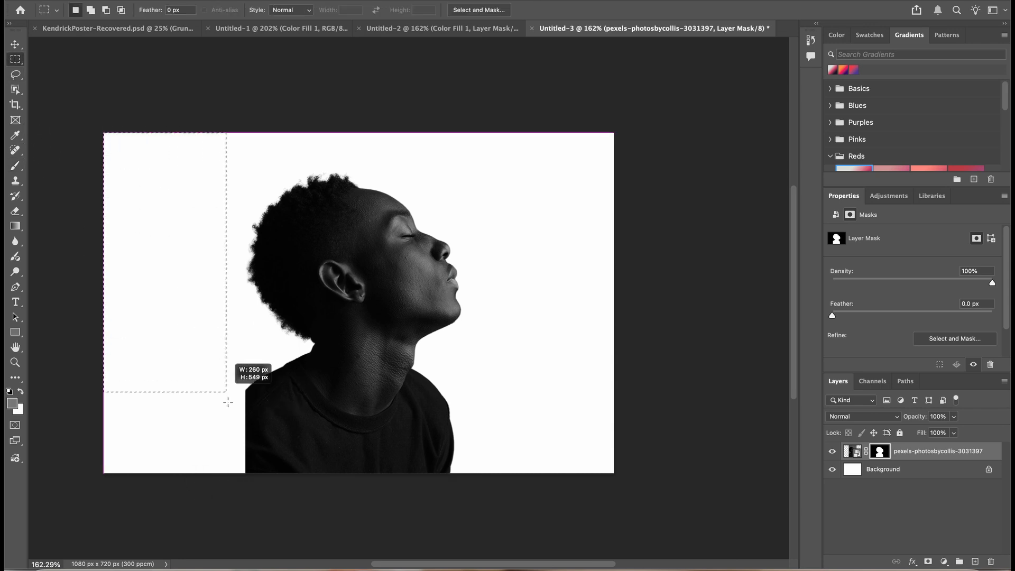
pyautogui.moveTo(247, 469); pyautogui.dragTo(256, 475)
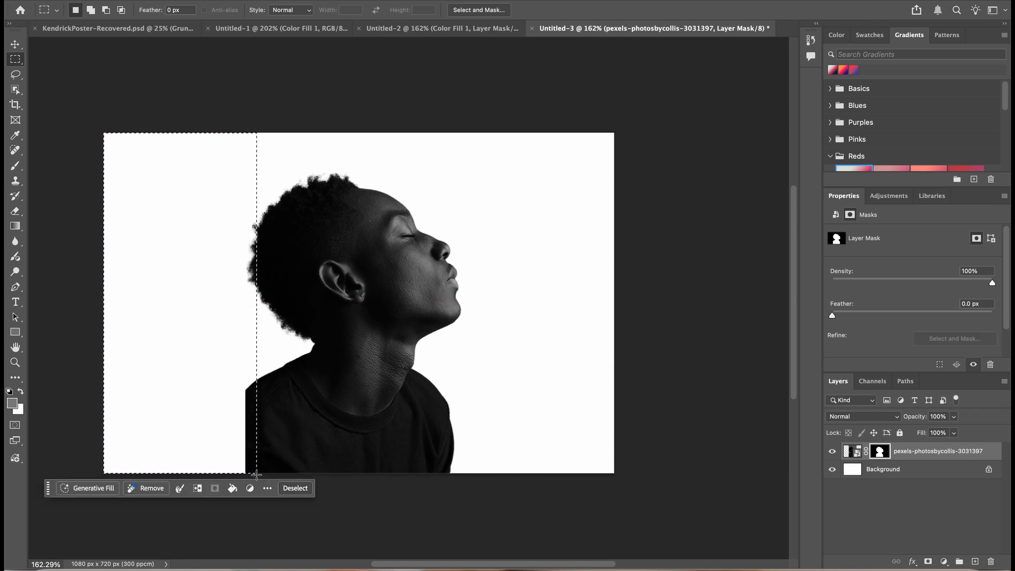
pyautogui.click(92, 490)
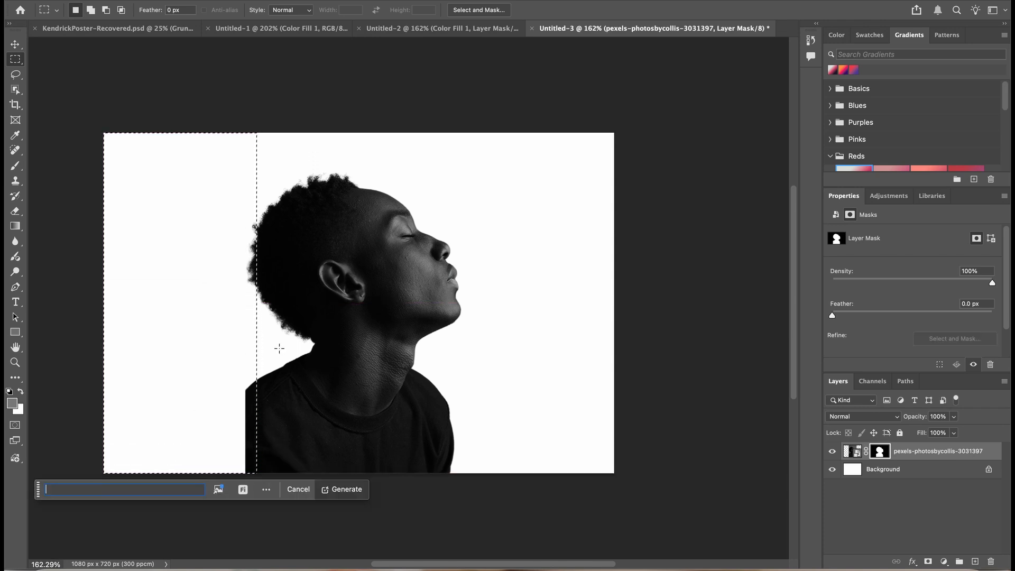
pyautogui.click(341, 492)
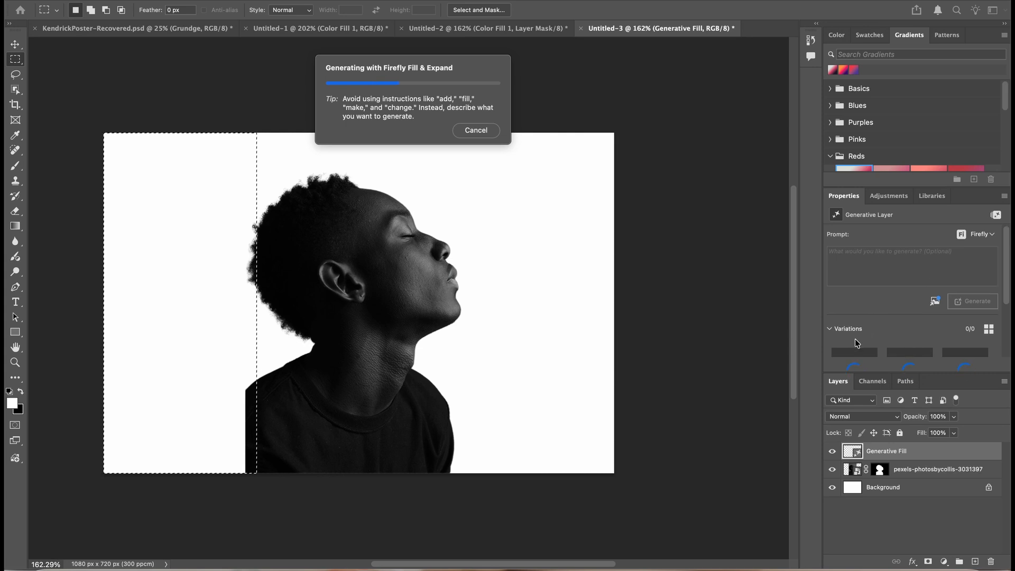
# - Compare the three generated shoulder variations and keep the first one
pyautogui.scroll(-3, 856, 344)
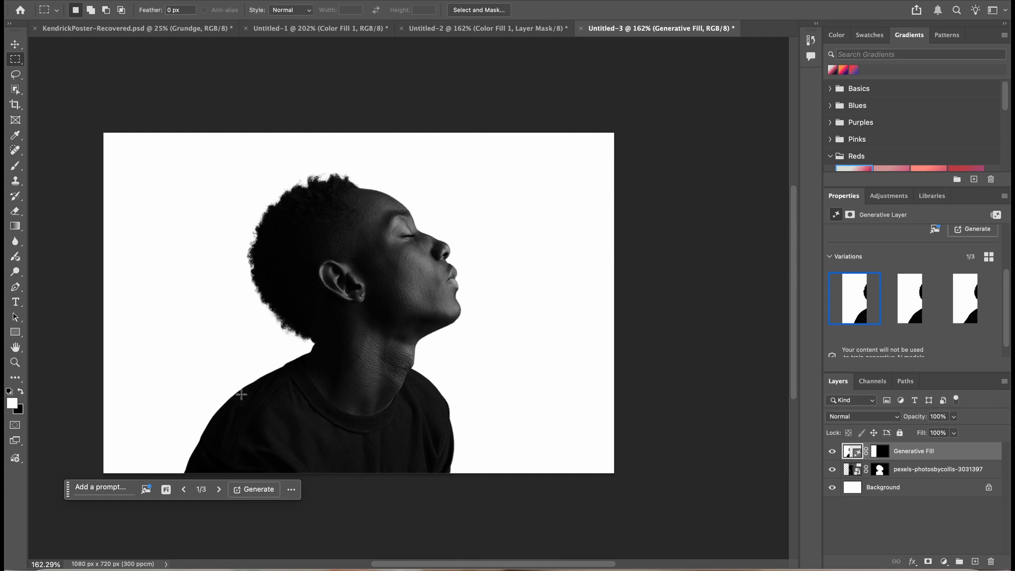
pyautogui.click(914, 310)
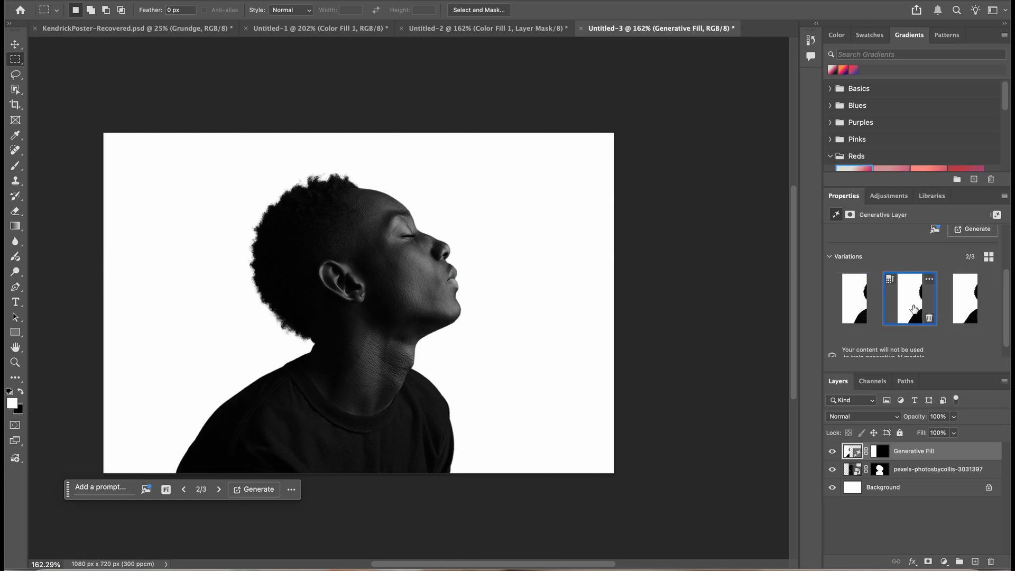
pyautogui.click(961, 306)
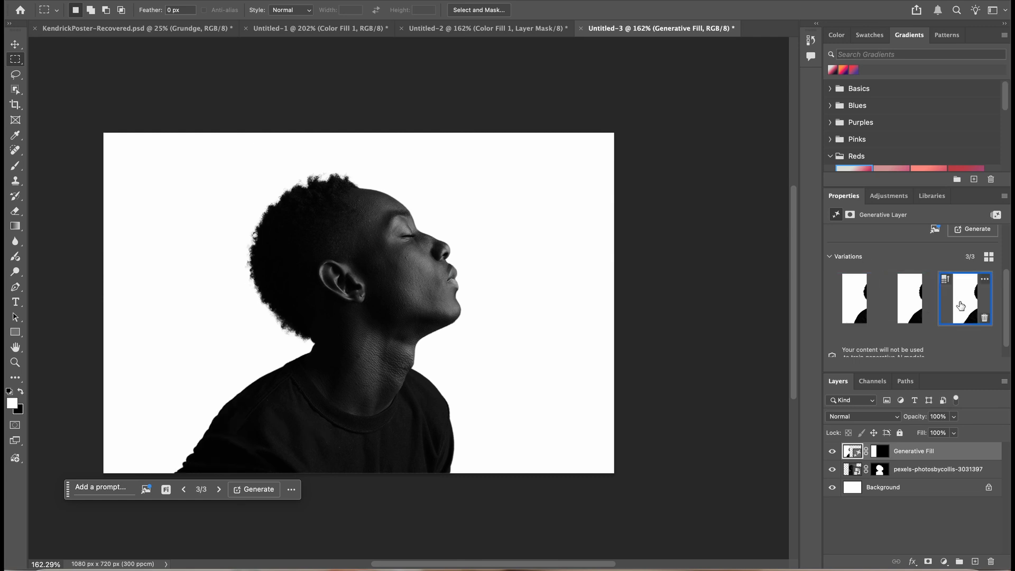
pyautogui.click(913, 306)
pyautogui.click(862, 309)
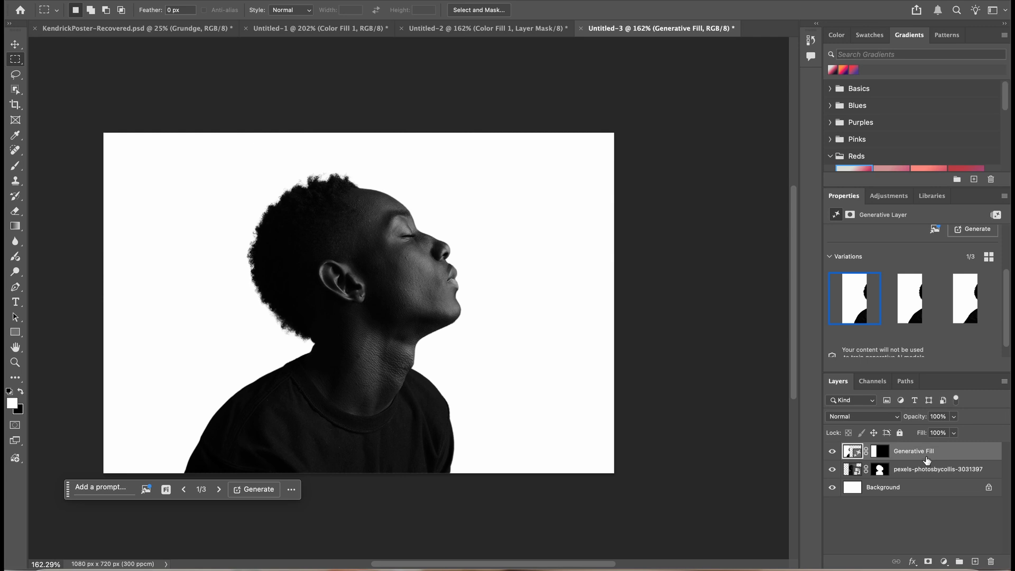
# - Merge the Generative Fill layer with the masked portrait layer and rename the merged layer Subject
pyautogui.keyDown('shift'); pyautogui.click(915, 472); pyautogui.keyUp('shift')
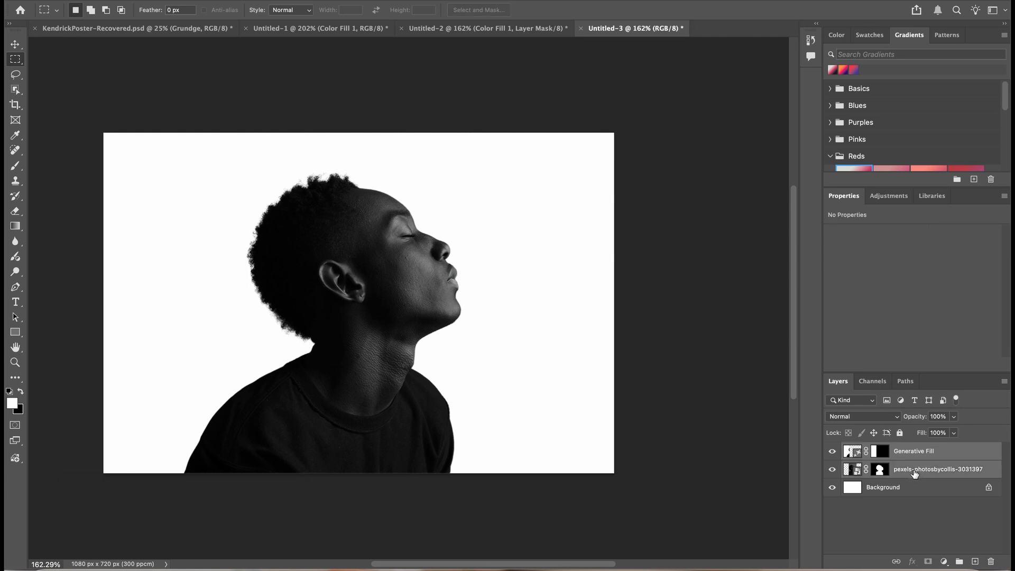
pyautogui.rightClick(921, 451)
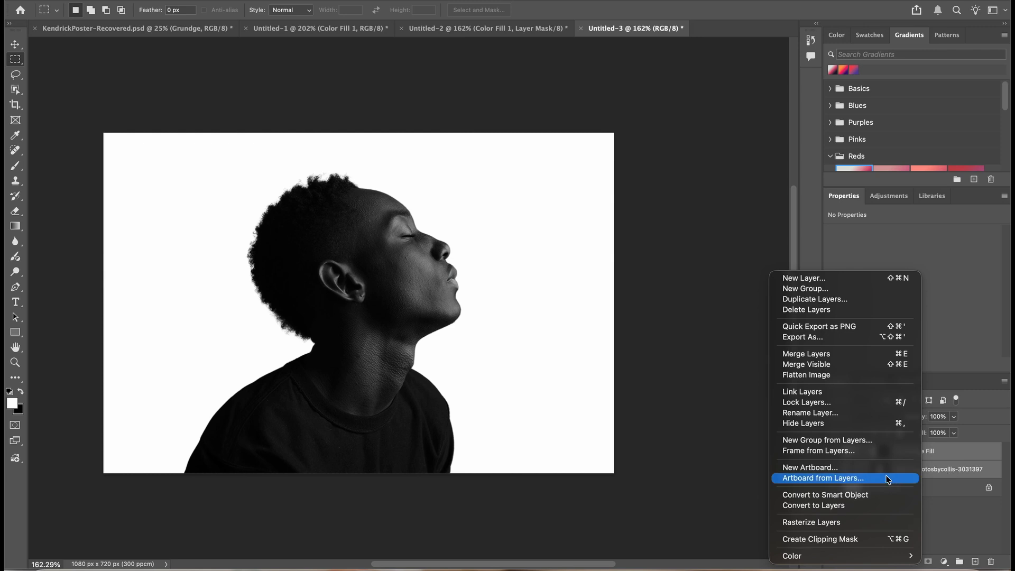
pyautogui.click(832, 359)
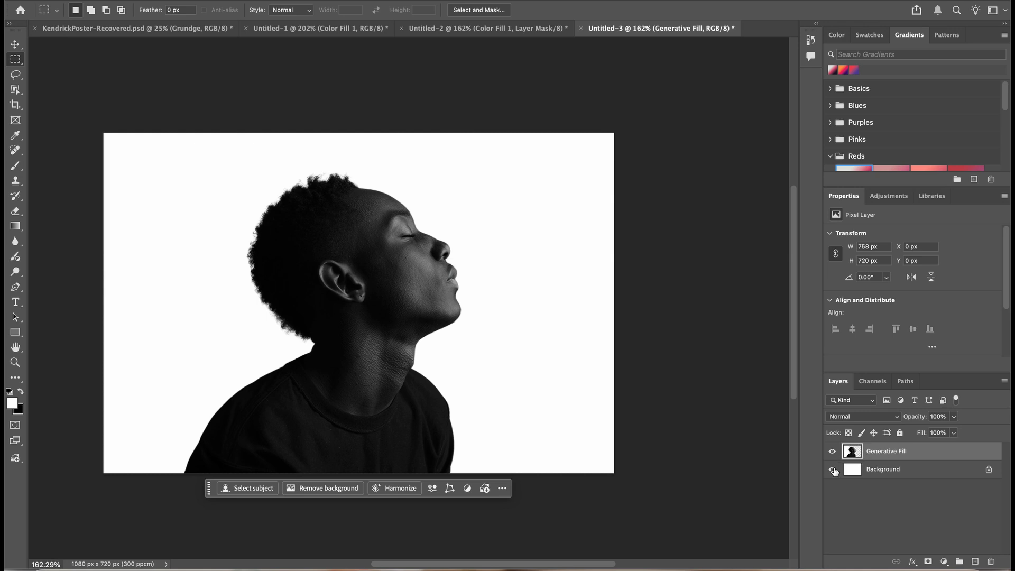
pyautogui.doubleClick(899, 451)
pyautogui.press('BackSpace')
pyautogui.write('Subject')
pyautogui.press('Return')
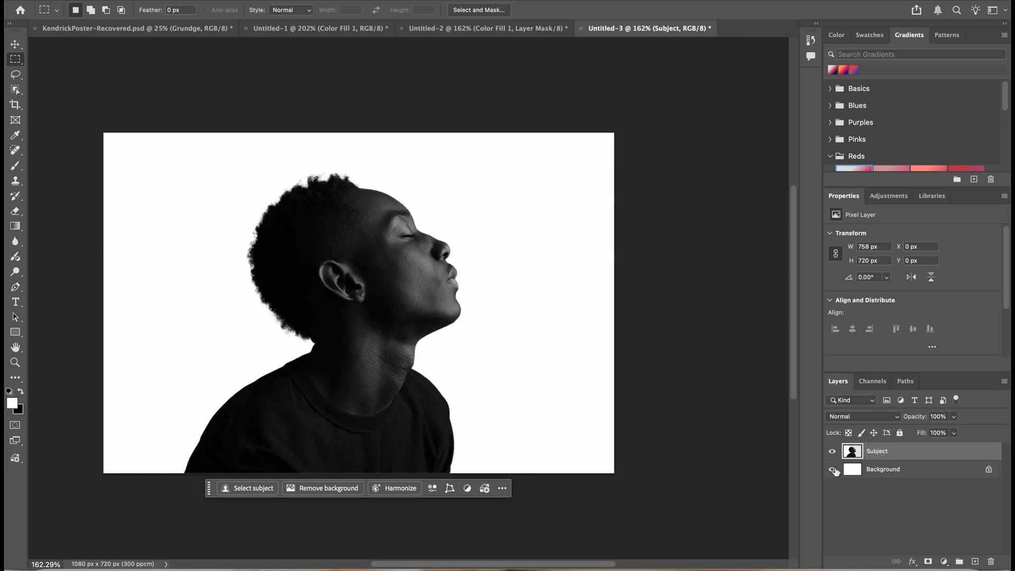
# - Remove the leftover white background from the Subject layer, checking with the Background layer hidden, and show the Background layer again
pyautogui.click(833, 469)
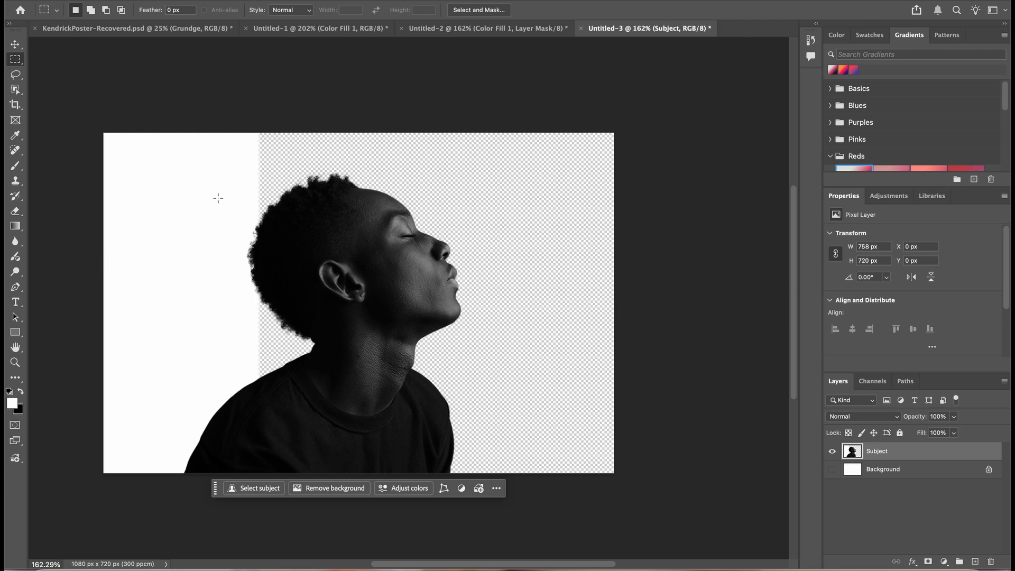
pyautogui.click(15, 288)
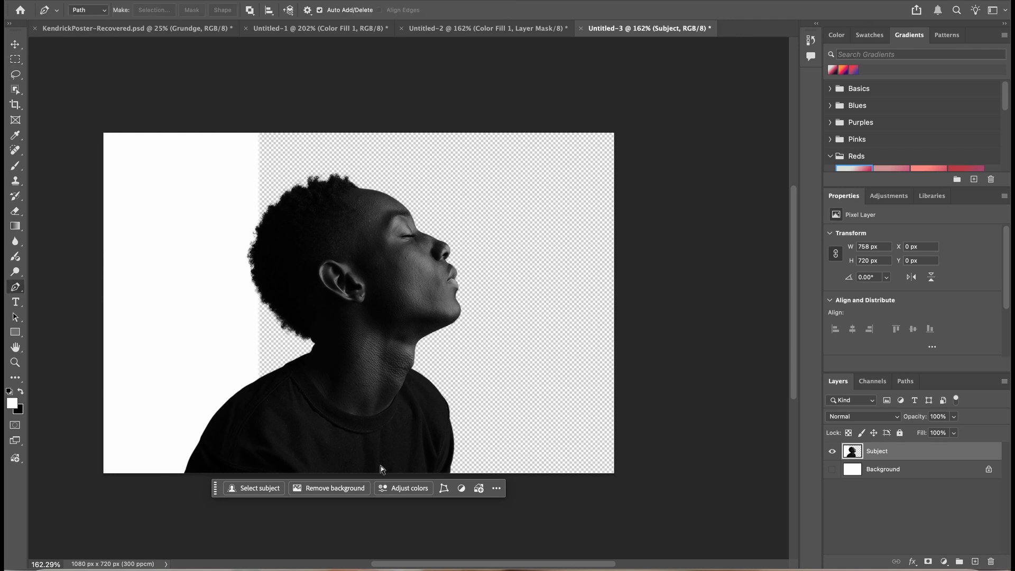
pyautogui.click(329, 490)
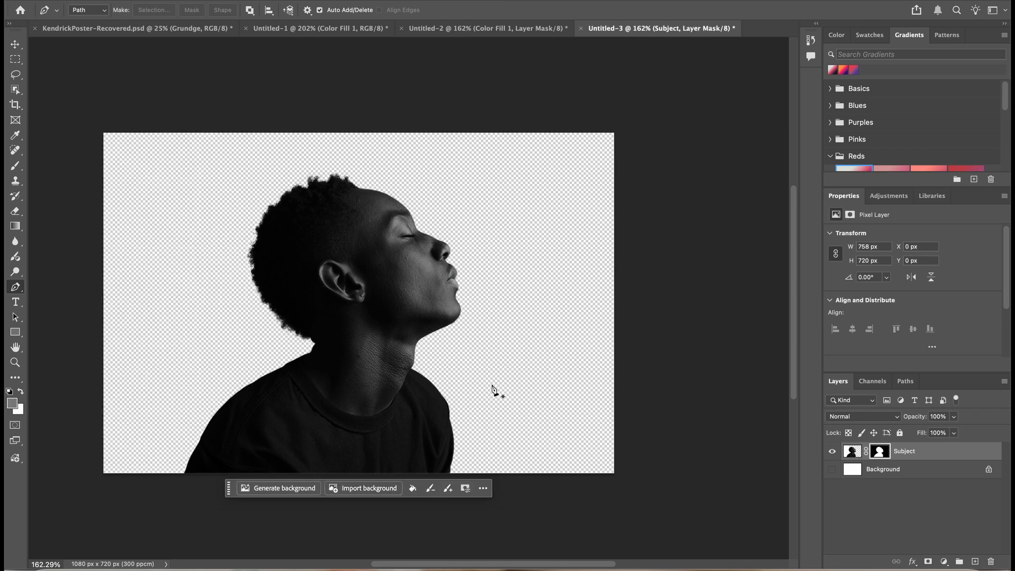
pyautogui.press('v')
pyautogui.click(832, 470)
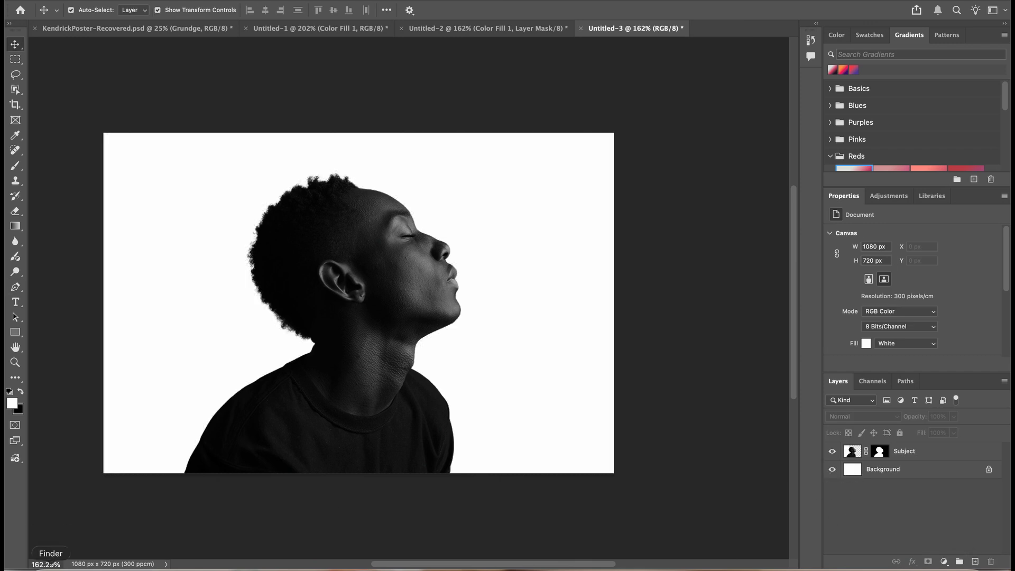
# - Place the mountain road photo from the 02 folder in Finder above the Subject layer and lower its opacity to 56%
pyautogui.click(50, 567)
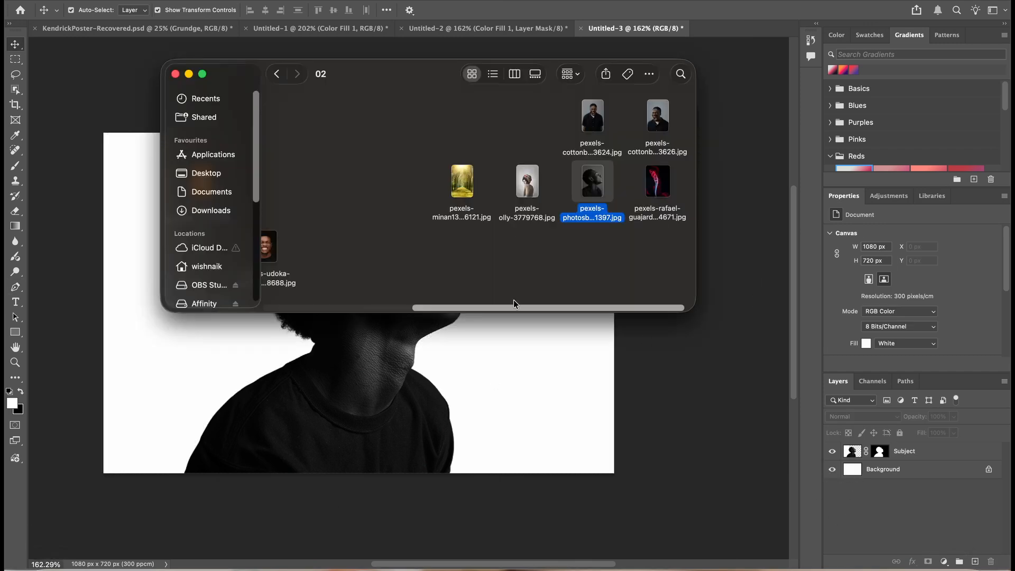
pyautogui.moveTo(517, 307); pyautogui.dragTo(399, 310)
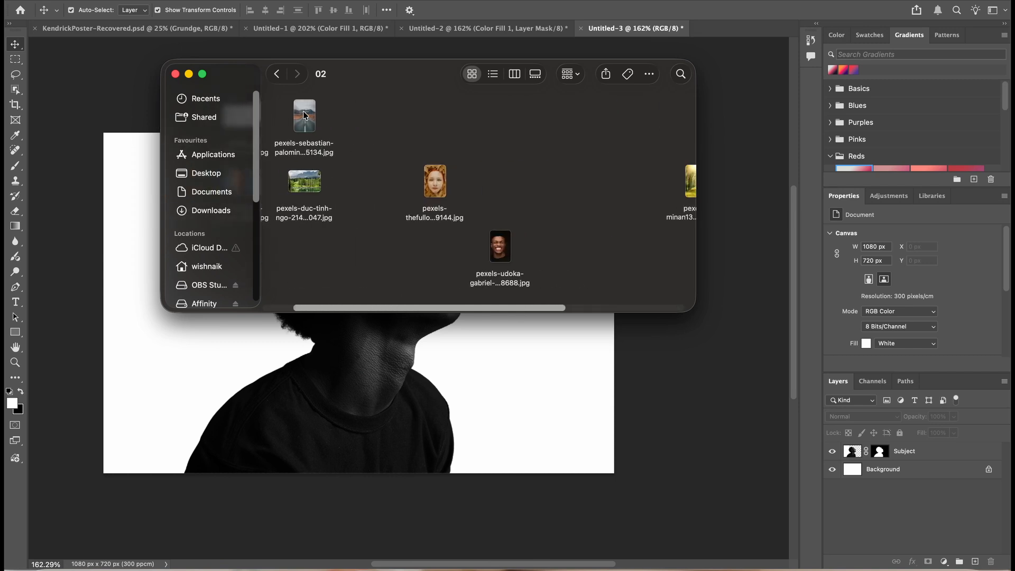
pyautogui.moveTo(304, 115); pyautogui.dragTo(352, 357)
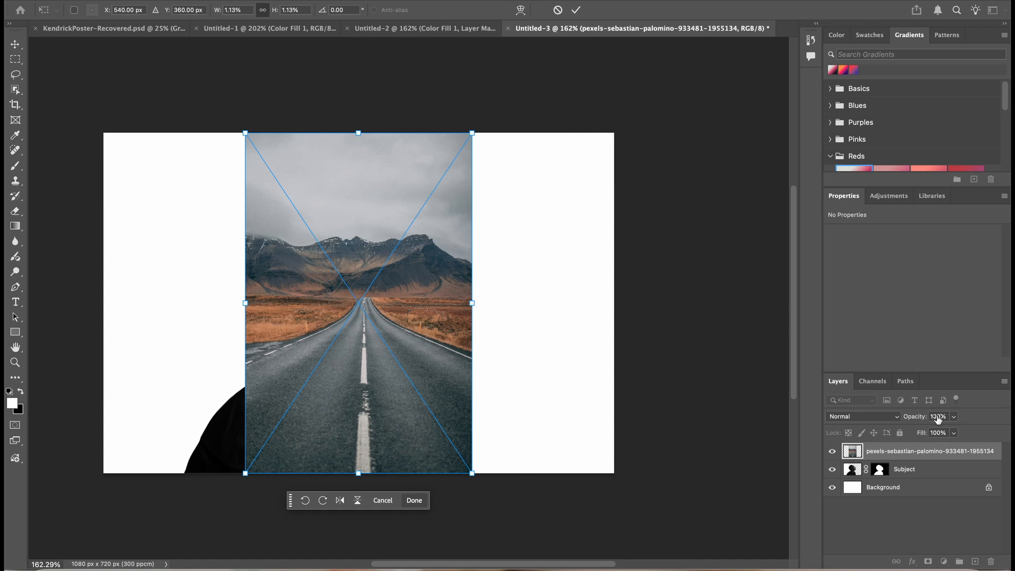
pyautogui.moveTo(937, 417); pyautogui.dragTo(907, 419)
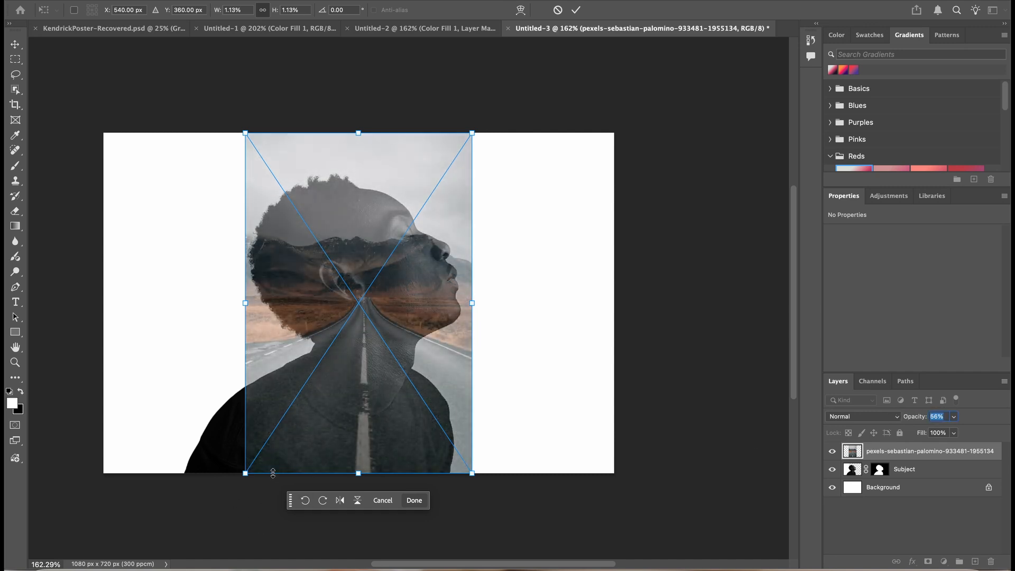
# - Scale the mountain road photo to about 1.61% and position it so the mountains cross the head and the road runs down the torso
pyautogui.moveTo(246, 474); pyautogui.dragTo(116, 518)
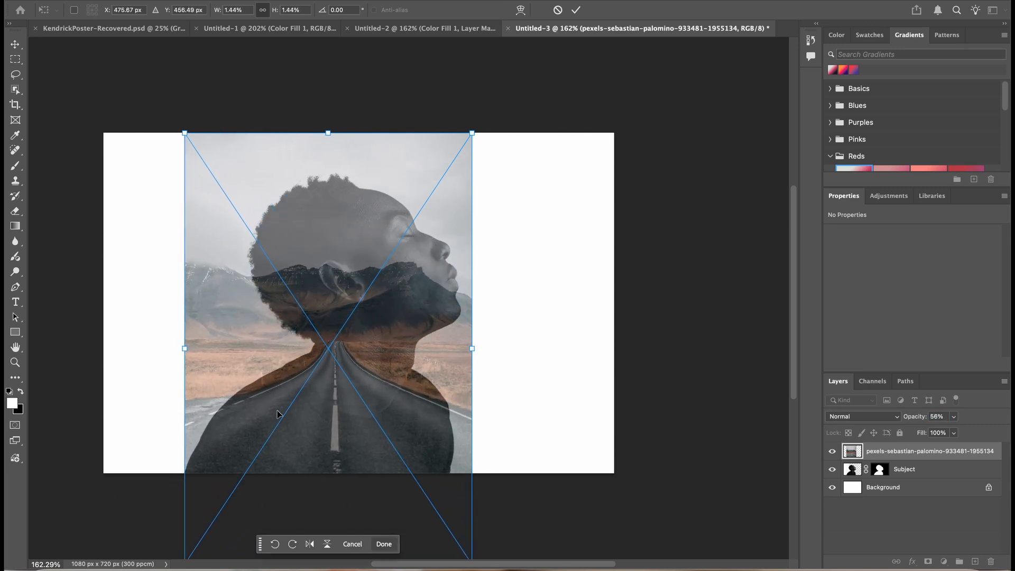
pyautogui.moveTo(336, 438)
pyautogui.mouseDown()
pyautogui.moveTo(357, 415)
pyautogui.moveTo(354, 437)
pyautogui.mouseUp()
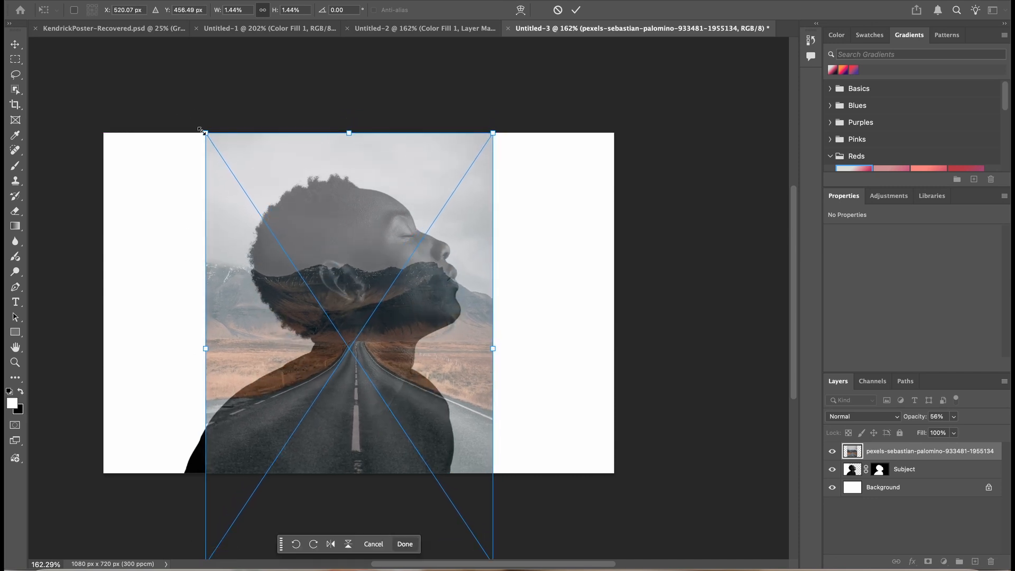
pyautogui.moveTo(206, 135); pyautogui.dragTo(173, 107)
pyautogui.moveTo(381, 442); pyautogui.dragTo(390, 465)
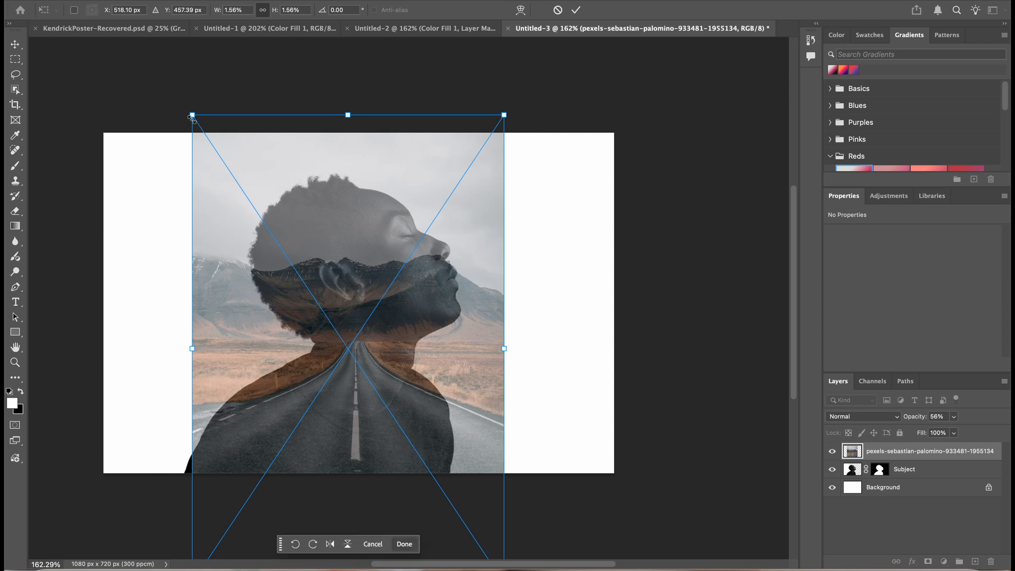
pyautogui.moveTo(193, 116); pyautogui.dragTo(184, 101)
pyautogui.moveTo(344, 413); pyautogui.dragTo(356, 449)
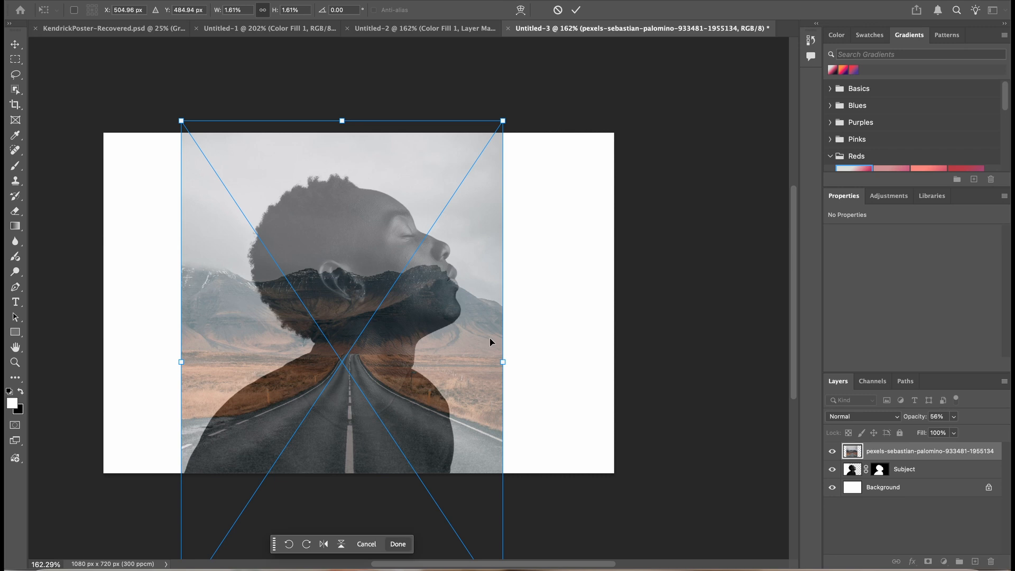
pyautogui.click(577, 10)
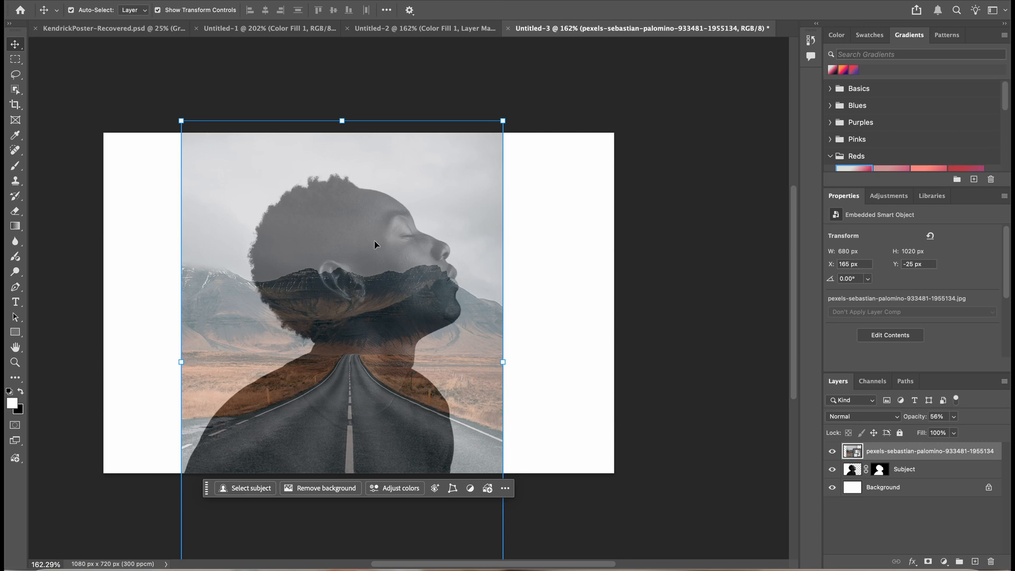
# - Set the mountain road layer's opacity to 100% and its blend mode to Screen
pyautogui.press('super')
pyautogui.click(937, 416)
pyautogui.write('100')
pyautogui.press('Return')
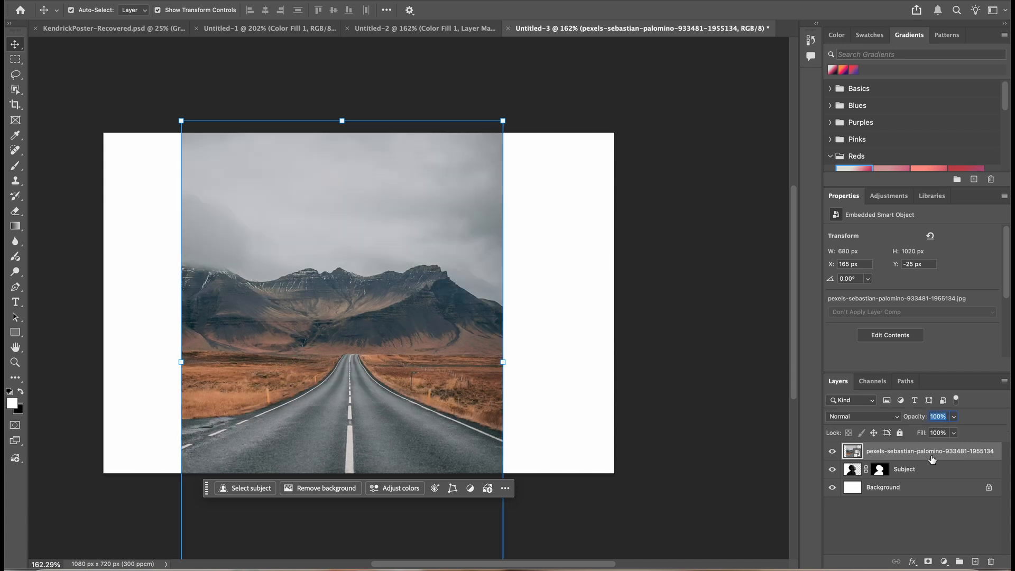
pyautogui.click(896, 419)
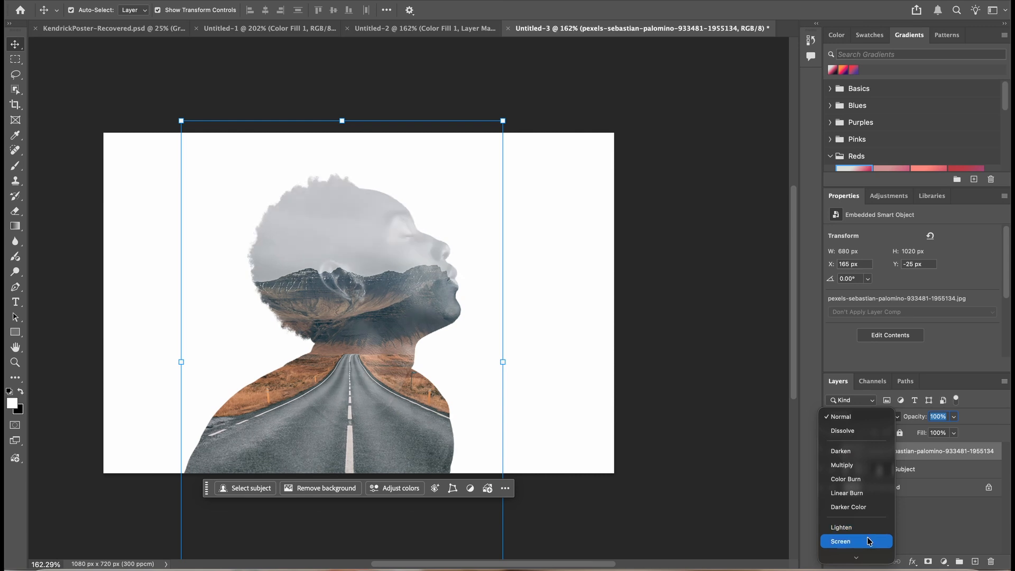
pyautogui.click(869, 542)
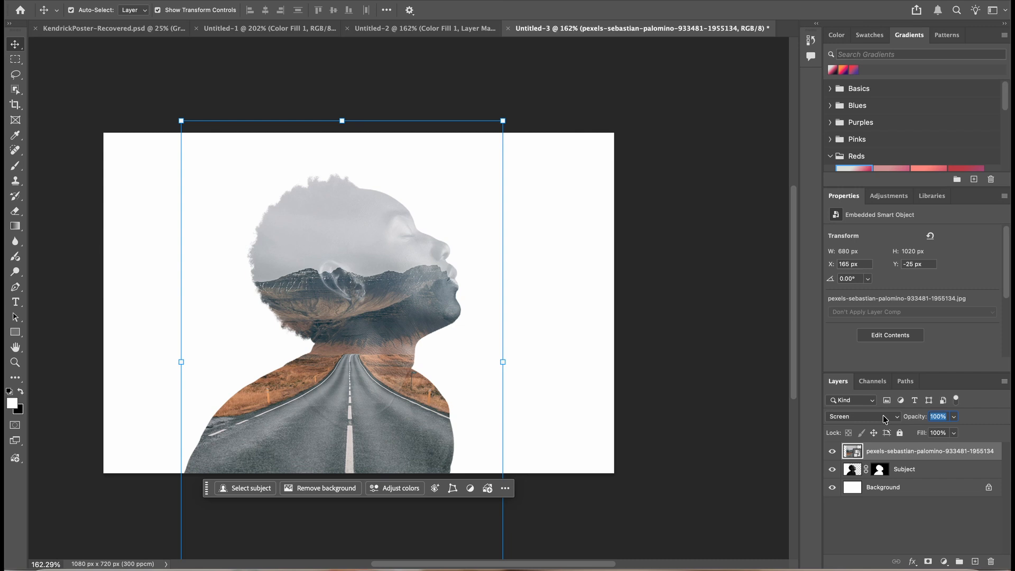
# - Add a layer mask to the mountain road layer and brush it with black (000000) over the face and the shoulder edges
pyautogui.click(928, 562)
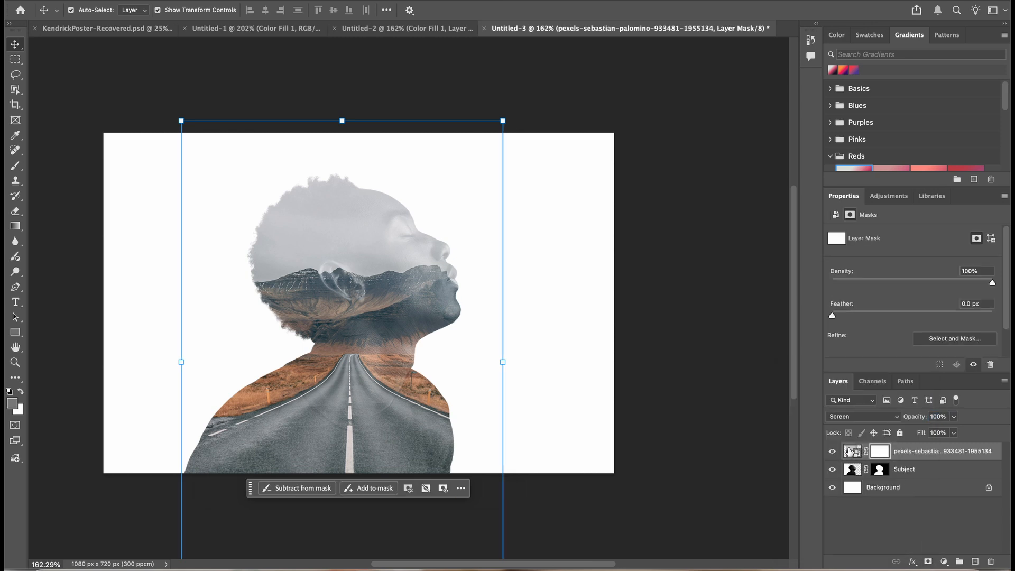
pyautogui.click(15, 166)
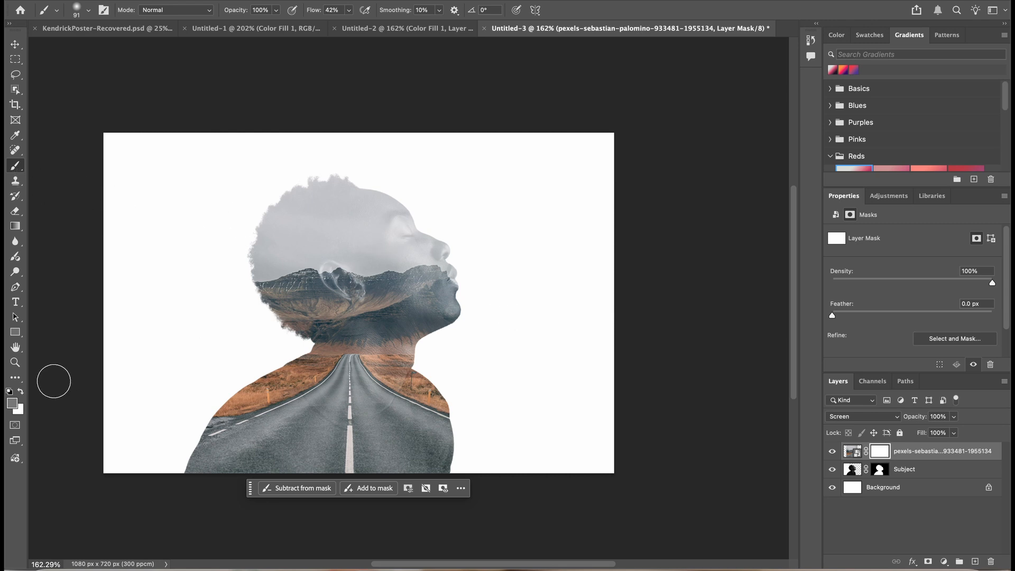
pyautogui.click(12, 405)
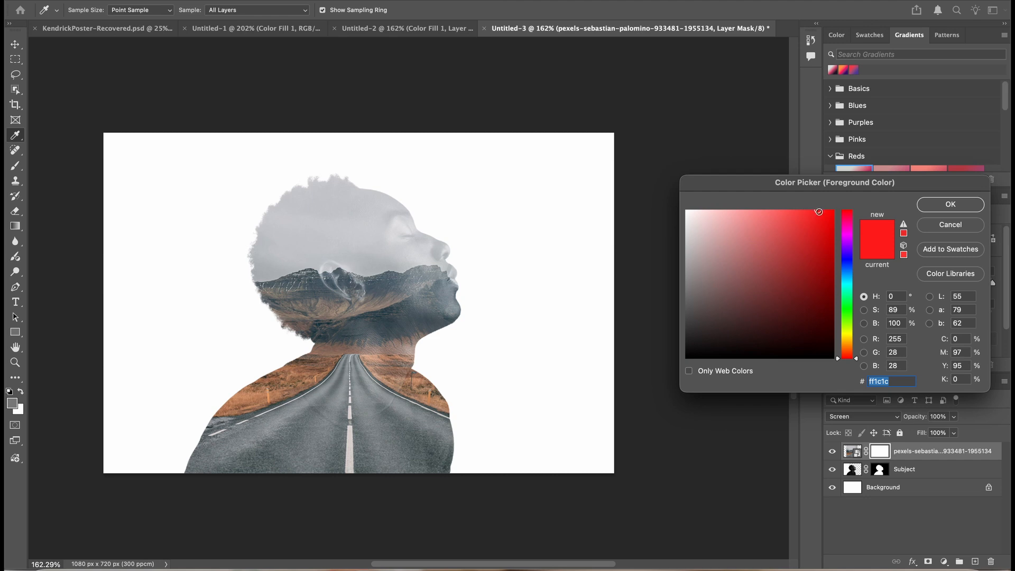
pyautogui.write('000000')
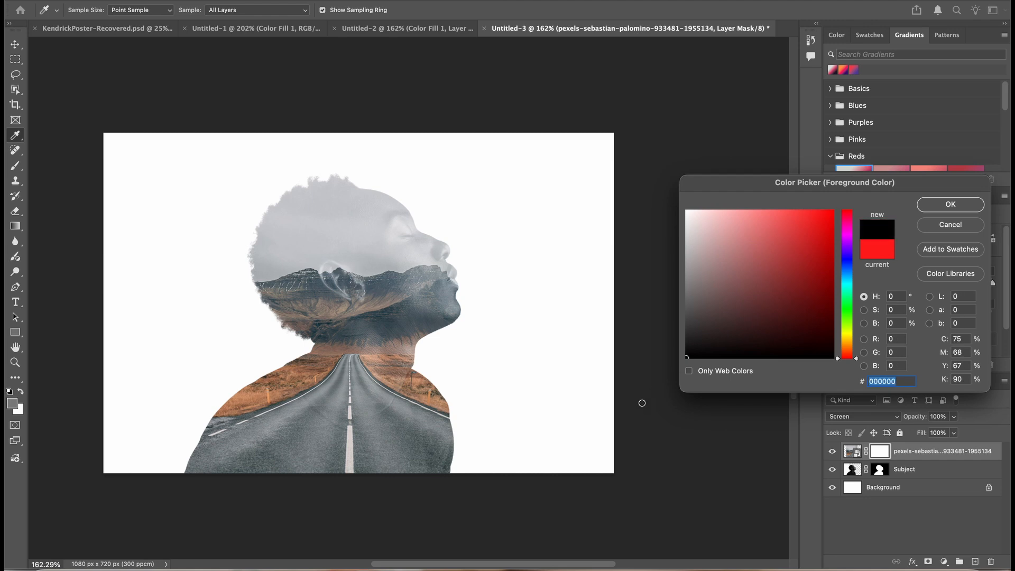
pyautogui.click(977, 204)
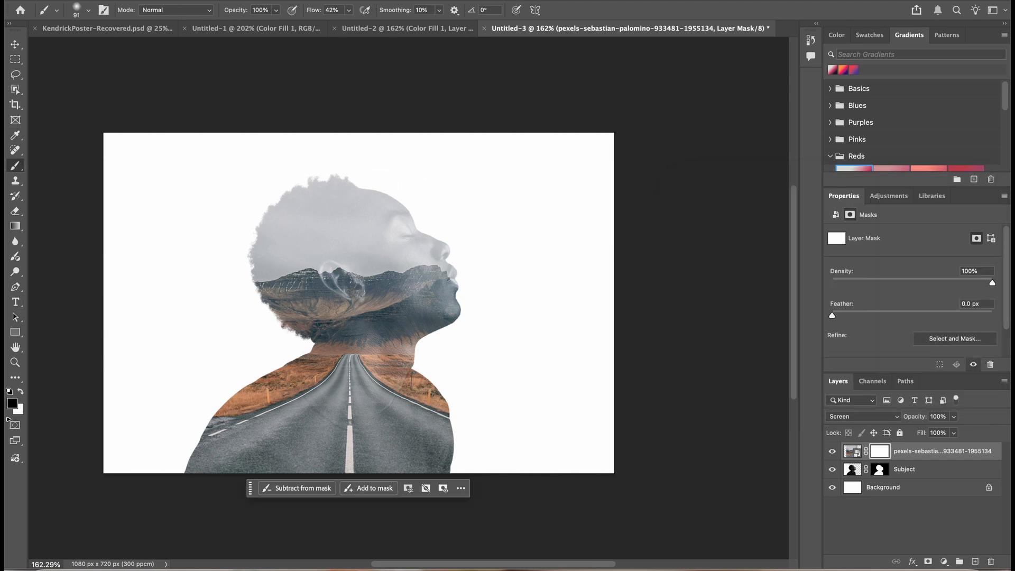
pyautogui.click(393, 221)
pyautogui.moveTo(393, 221)
pyautogui.mouseDown()
pyautogui.moveTo(382, 246)
pyautogui.moveTo(387, 227)
pyautogui.moveTo(385, 270)
pyautogui.moveTo(389, 256)
pyautogui.moveTo(448, 245)
pyautogui.moveTo(420, 245)
pyautogui.moveTo(446, 253)
pyautogui.moveTo(406, 269)
pyautogui.moveTo(440, 261)
pyautogui.moveTo(427, 267)
pyautogui.moveTo(437, 268)
pyautogui.moveTo(391, 269)
pyautogui.moveTo(454, 284)
pyautogui.moveTo(408, 298)
pyautogui.moveTo(416, 285)
pyautogui.moveTo(405, 317)
pyautogui.moveTo(406, 275)
pyautogui.moveTo(404, 314)
pyautogui.moveTo(441, 273)
pyautogui.moveTo(408, 308)
pyautogui.mouseUp()
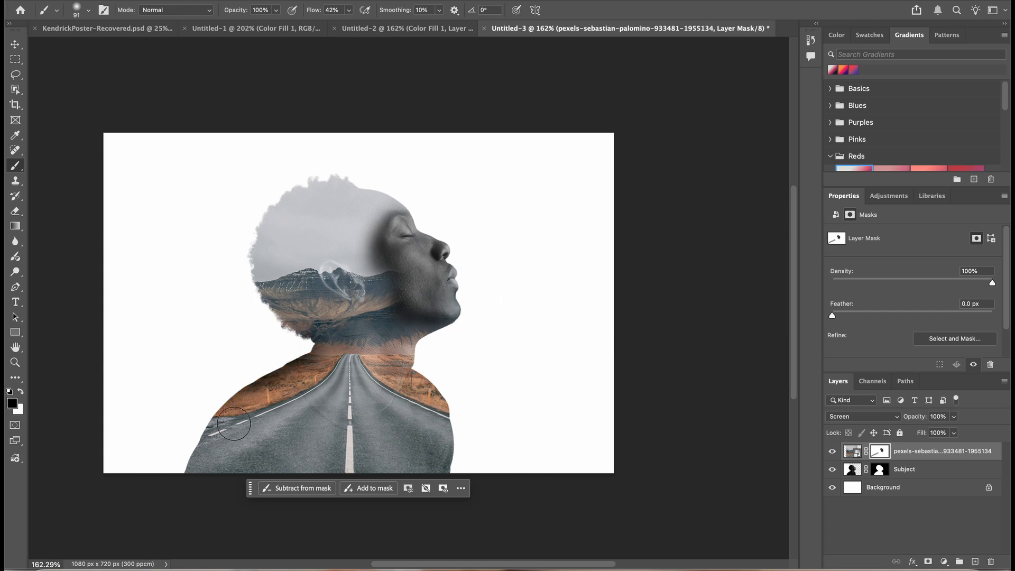
pyautogui.moveTo(244, 385); pyautogui.dragTo(178, 465)
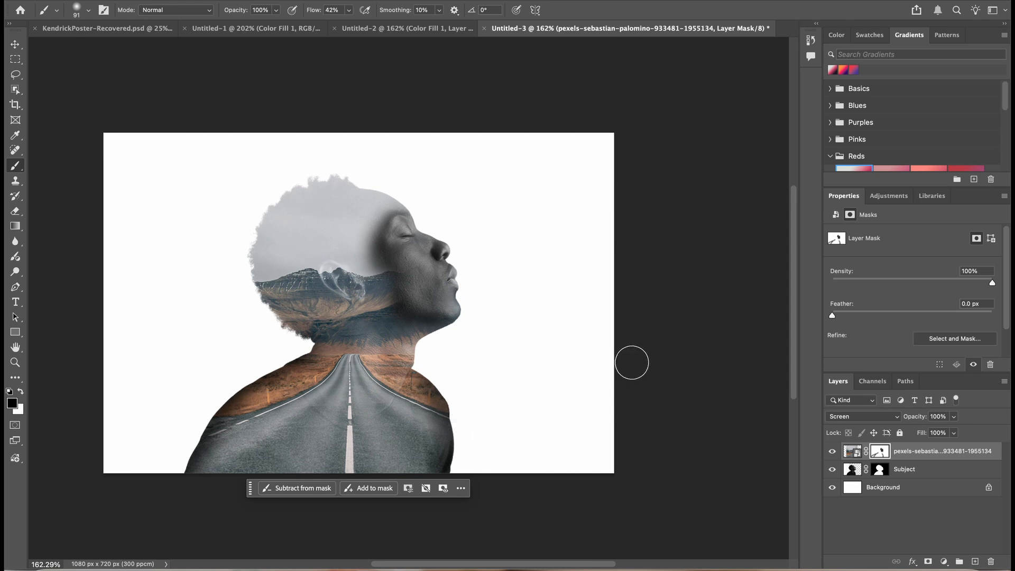
# - Try painting white on the mountain road layer's mask over the forehead, undo the strokes and switch the brush back to black
pyautogui.click(21, 392)
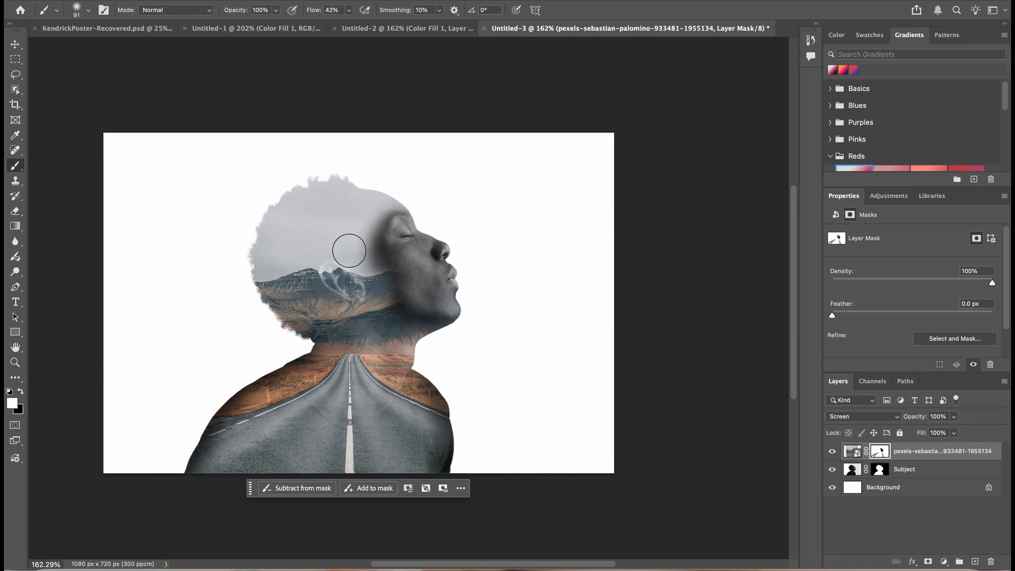
pyautogui.moveTo(408, 227)
pyautogui.mouseDown()
pyautogui.moveTo(369, 235)
pyautogui.moveTo(359, 250)
pyautogui.moveTo(400, 221)
pyautogui.moveTo(346, 291)
pyautogui.mouseUp()
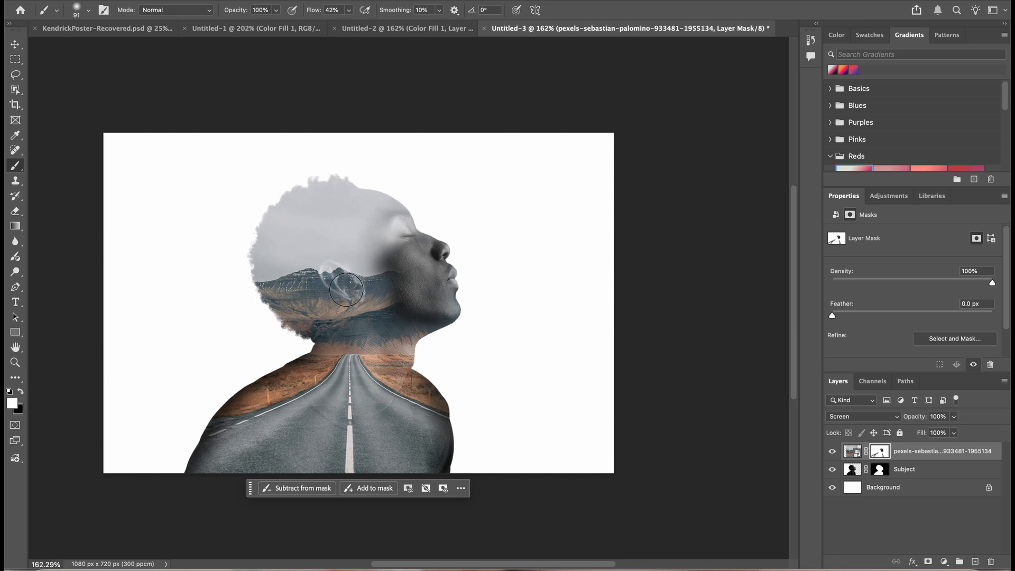
pyautogui.press('super+z')
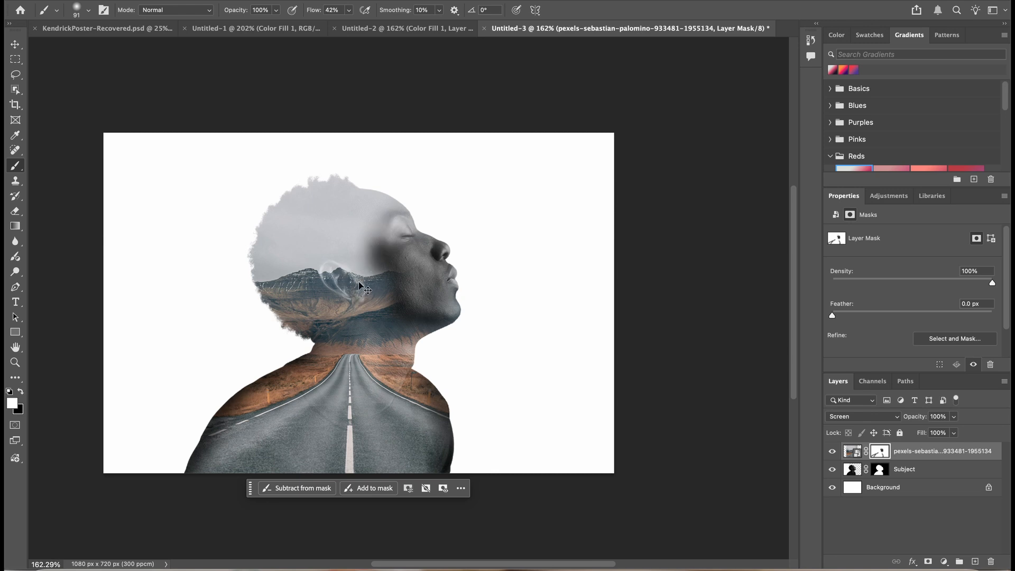
pyautogui.press('super+z')
pyautogui.click(22, 392)
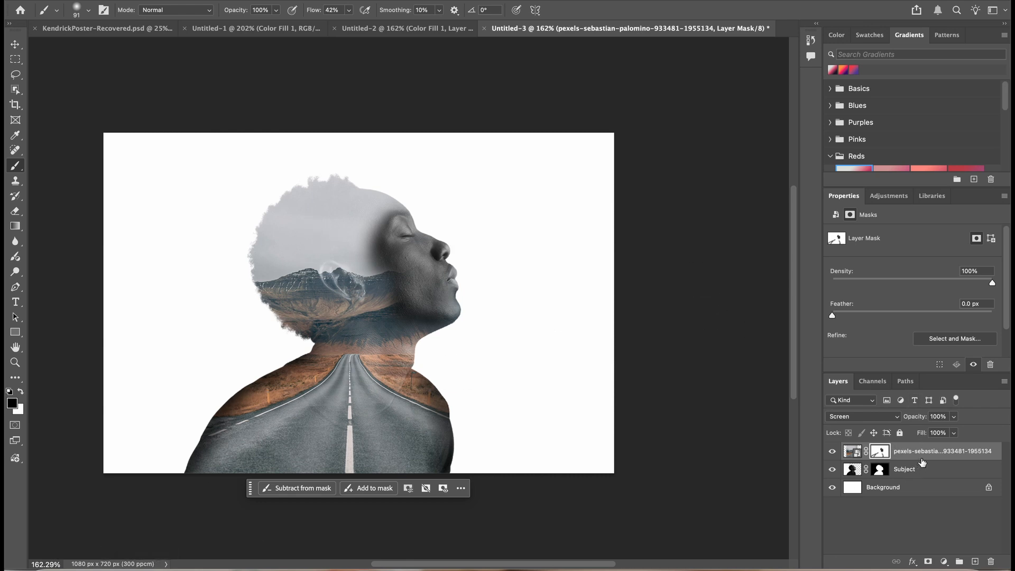
pyautogui.moveTo(929, 459); pyautogui.dragTo(928, 455)
pyautogui.doubleClick(851, 492)
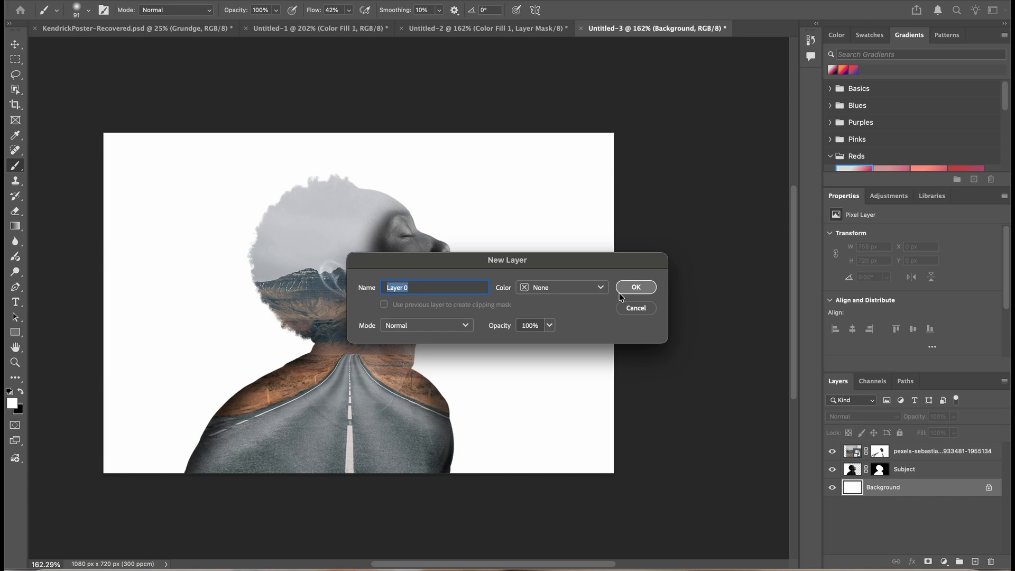
pyautogui.click(634, 309)
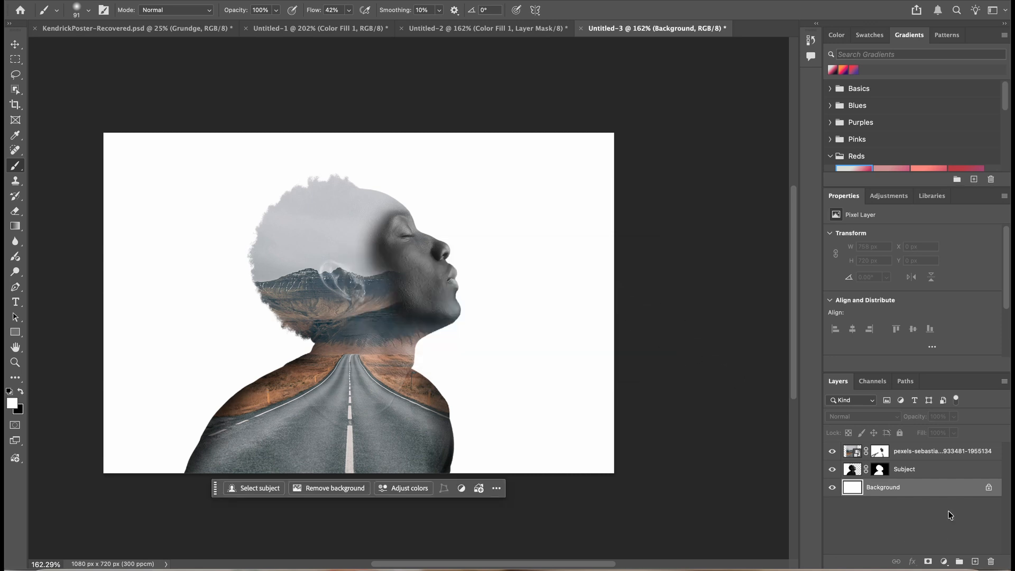
# - Delete the Background layer and replace it with a white (ffffff) Solid Color fill layer placed below the Subject layer
pyautogui.moveTo(921, 491); pyautogui.dragTo(991, 561)
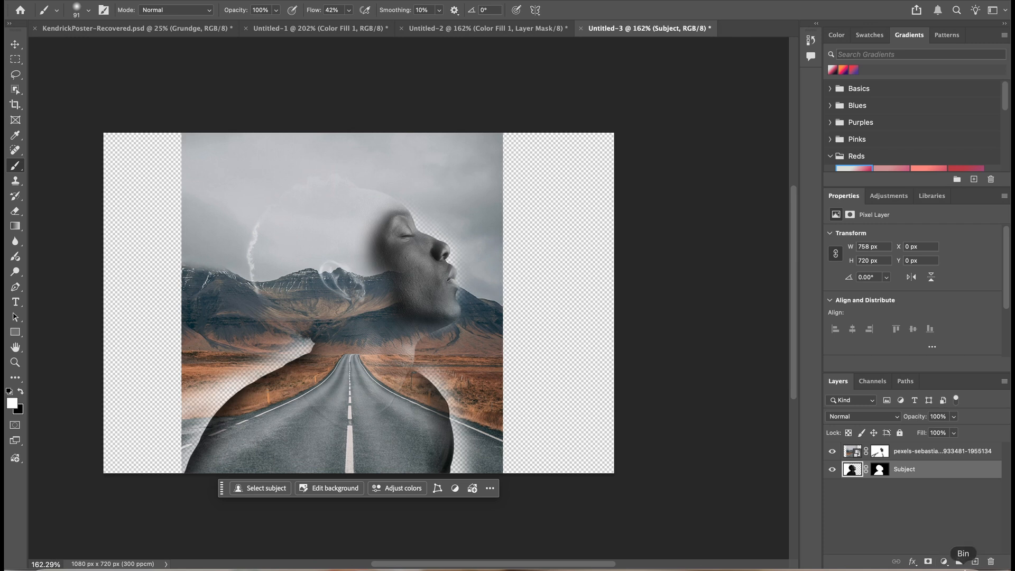
pyautogui.click(944, 561)
pyautogui.scroll(-2, 951, 550)
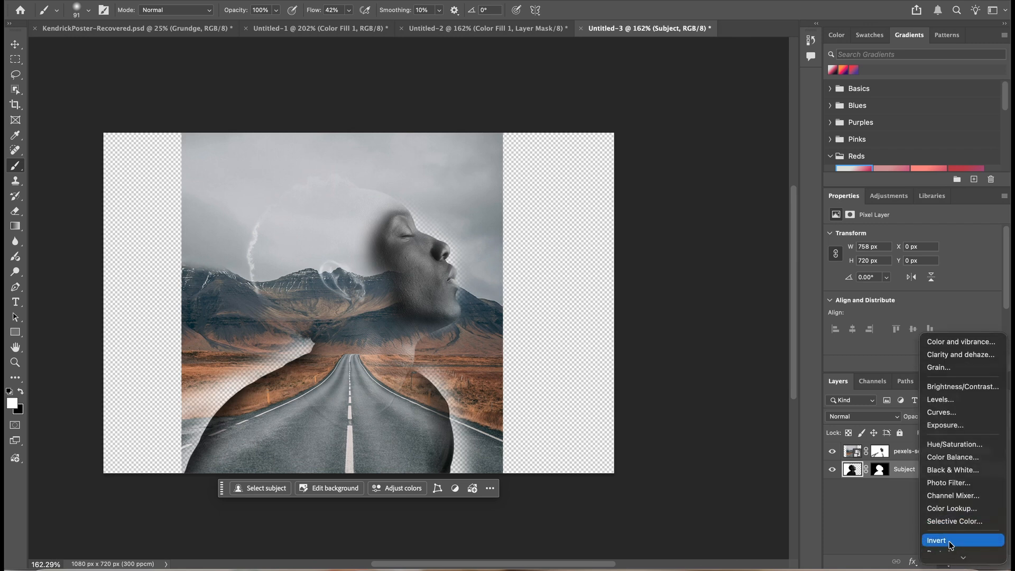
pyautogui.scroll(-5, 950, 545)
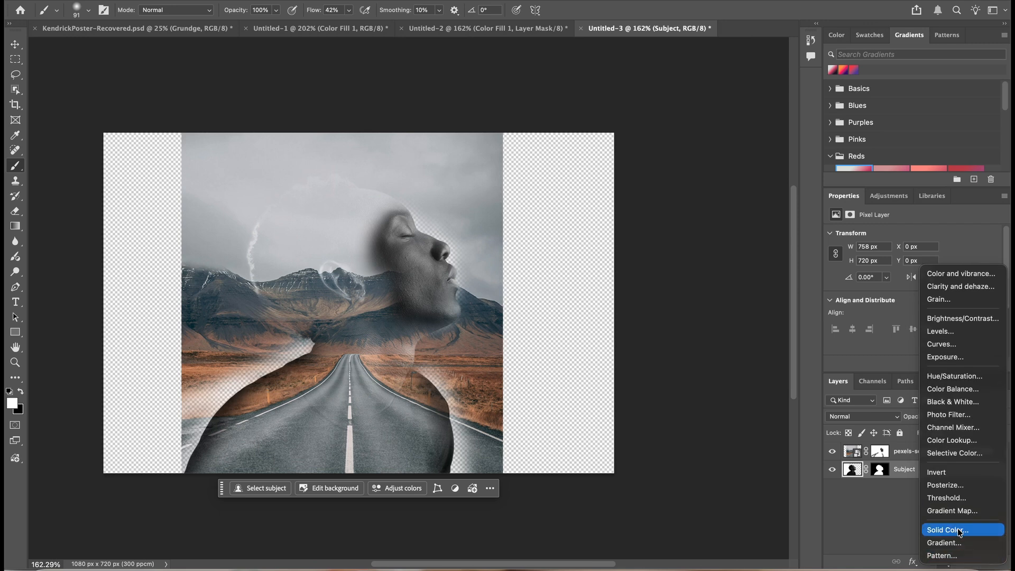
pyautogui.click(961, 532)
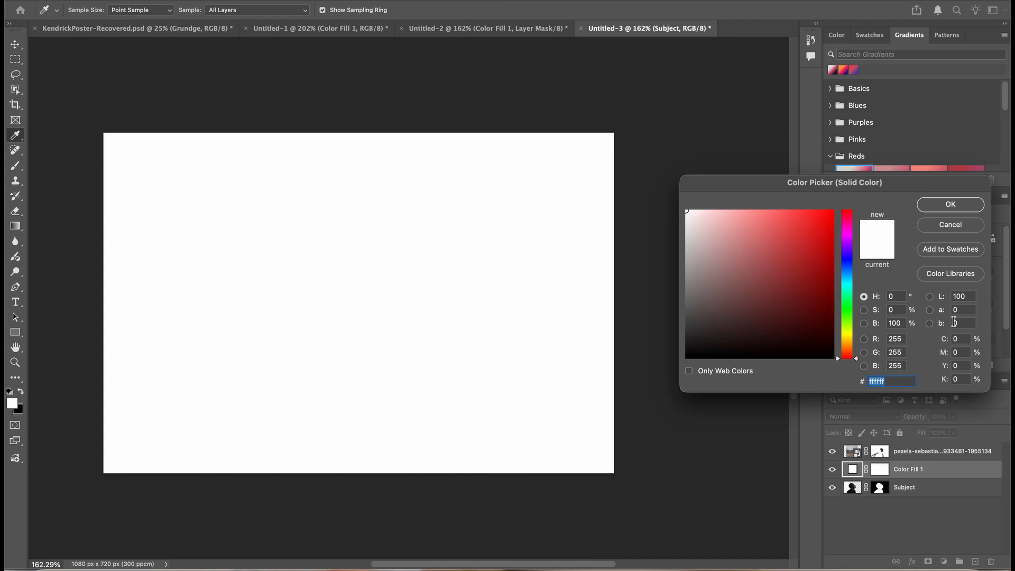
pyautogui.click(952, 204)
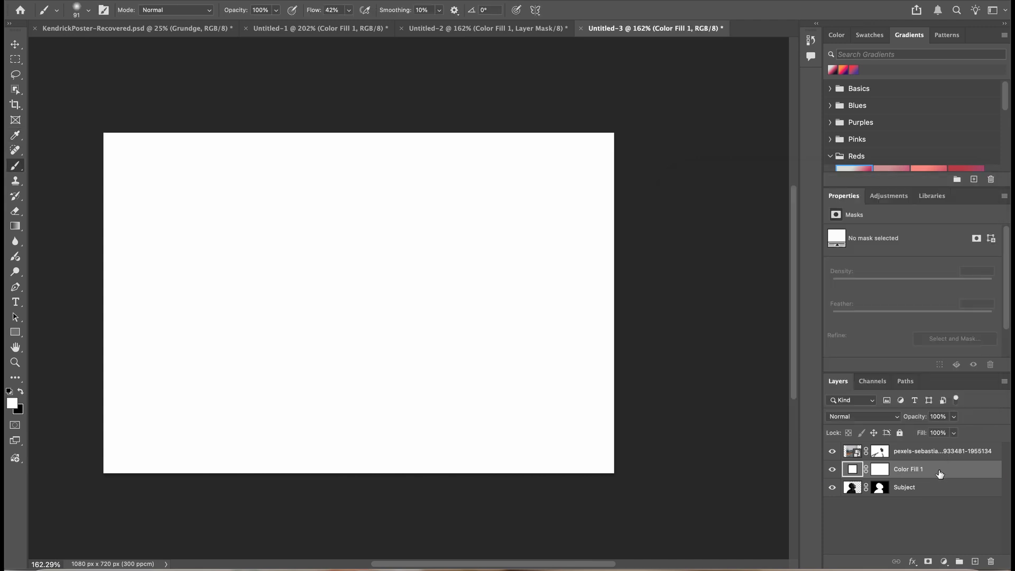
pyautogui.moveTo(939, 474); pyautogui.dragTo(941, 497)
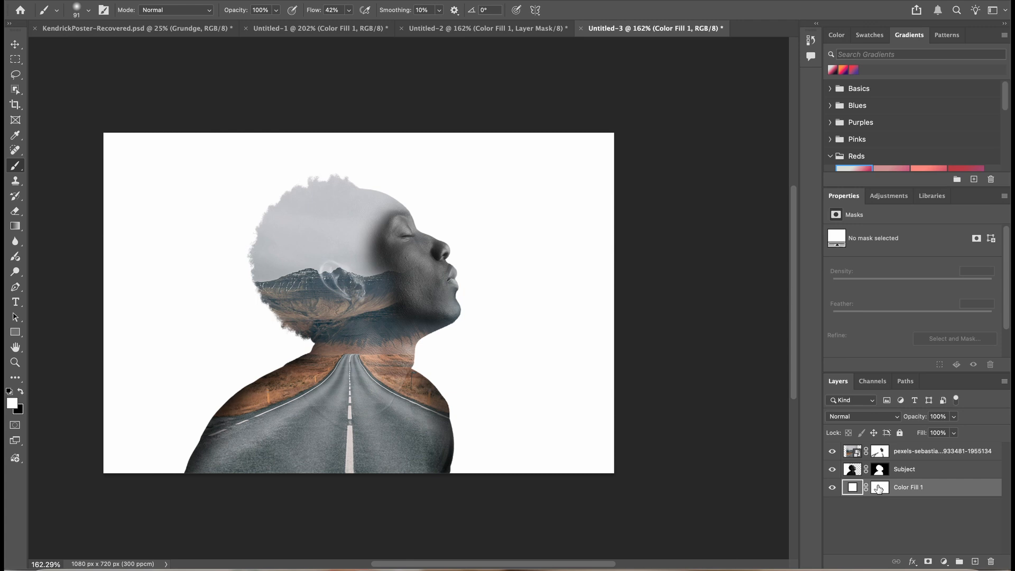
# - Try a red (c65555) on the Color Fill 1 layer and return its colour to white (ffffff)
pyautogui.click(879, 487)
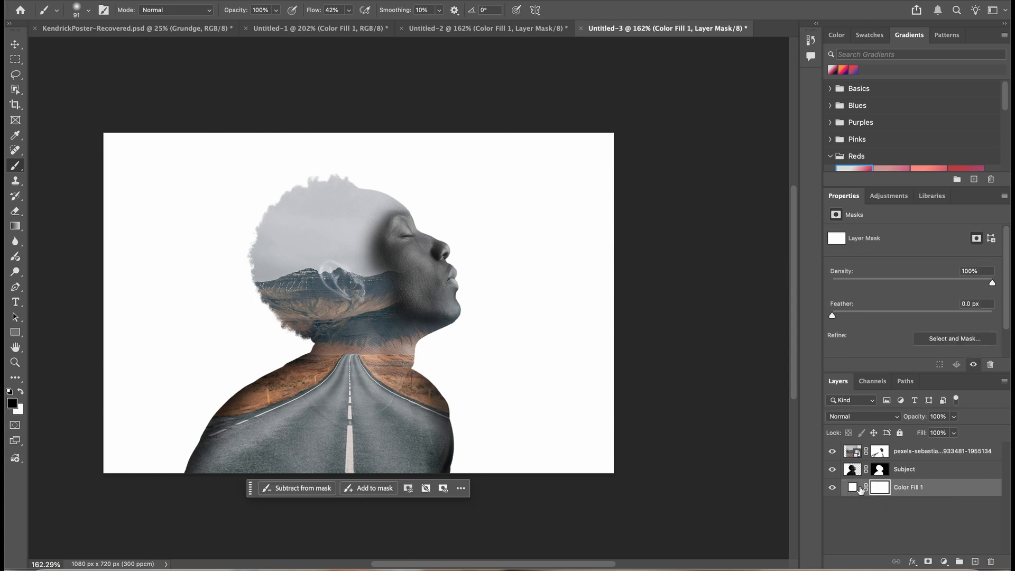
pyautogui.doubleClick(855, 488)
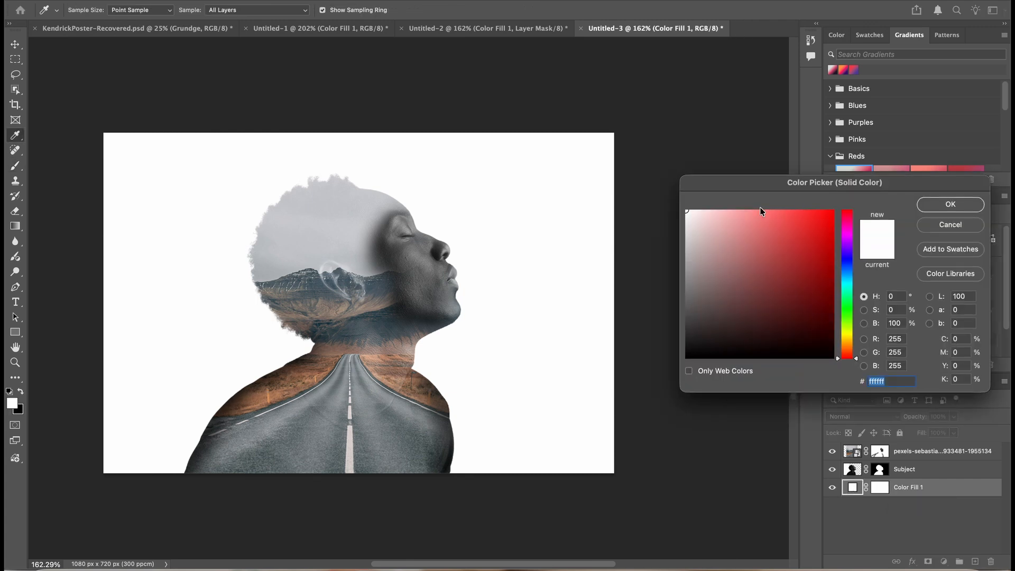
pyautogui.moveTo(695, 215); pyautogui.dragTo(770, 244)
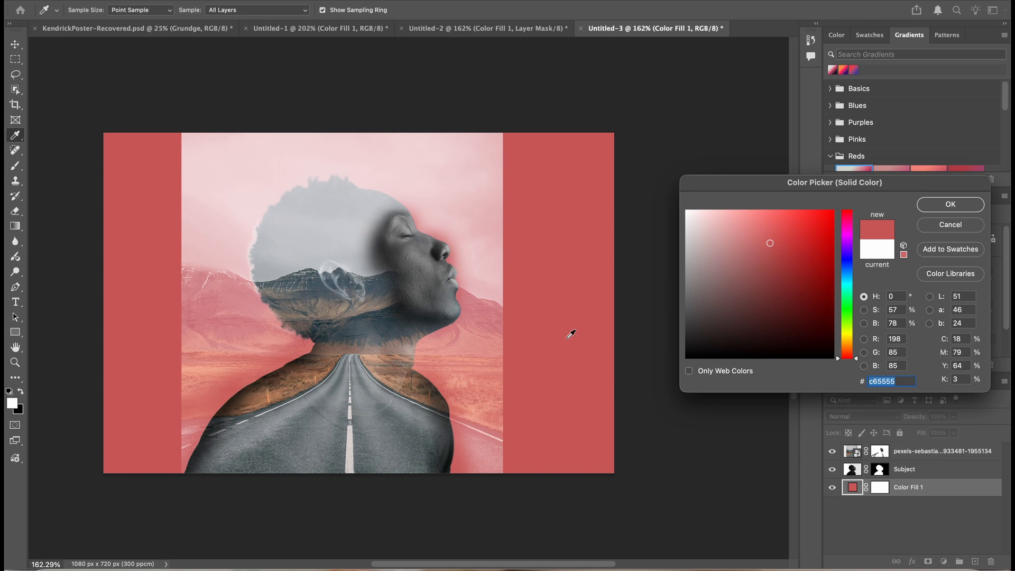
pyautogui.moveTo(776, 241); pyautogui.dragTo(603, 184)
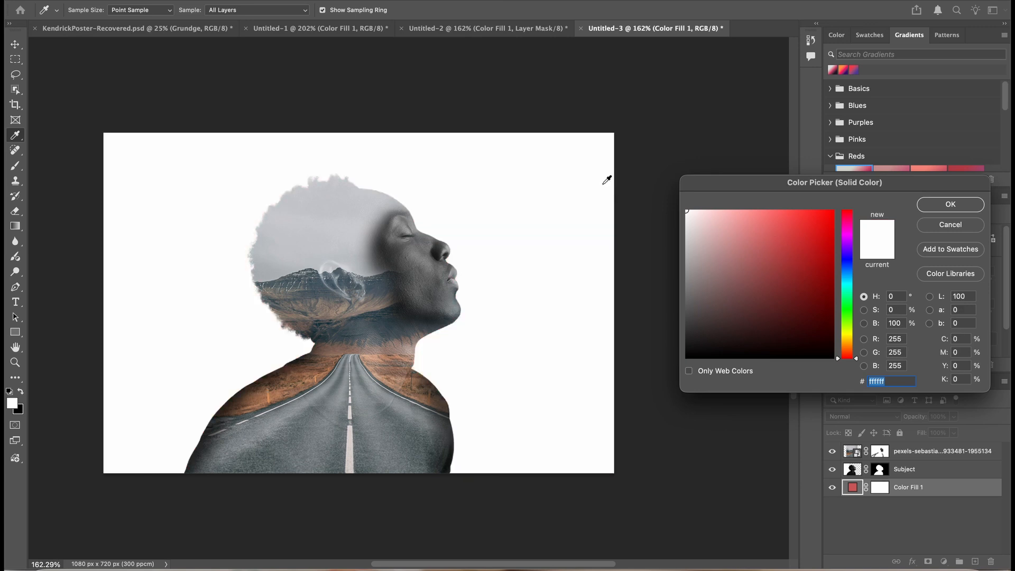
pyautogui.click(950, 204)
pyautogui.press('b')
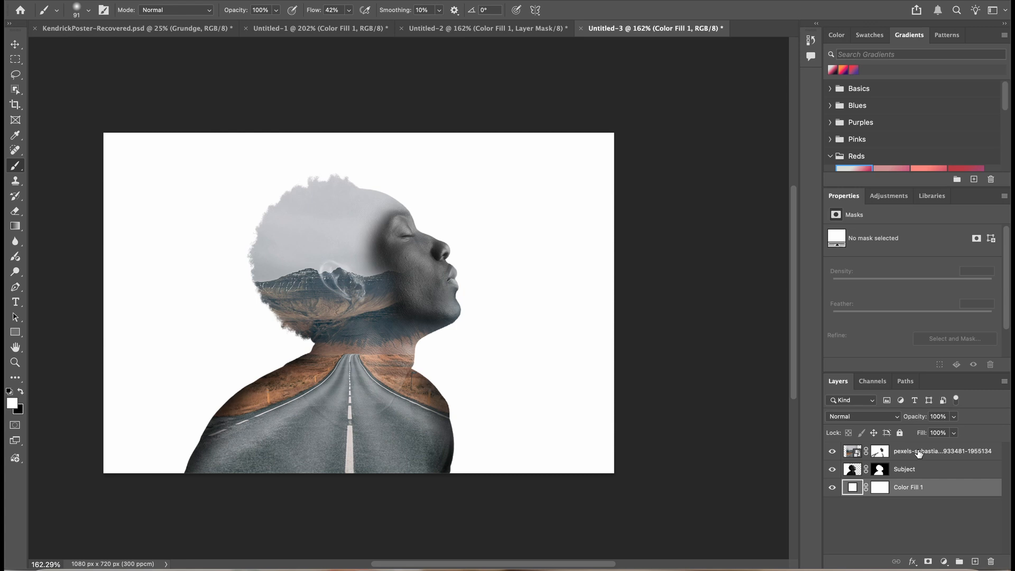
# - Clip the mountain road layer to the Subject layer with a clipping mask
pyautogui.click(920, 451)
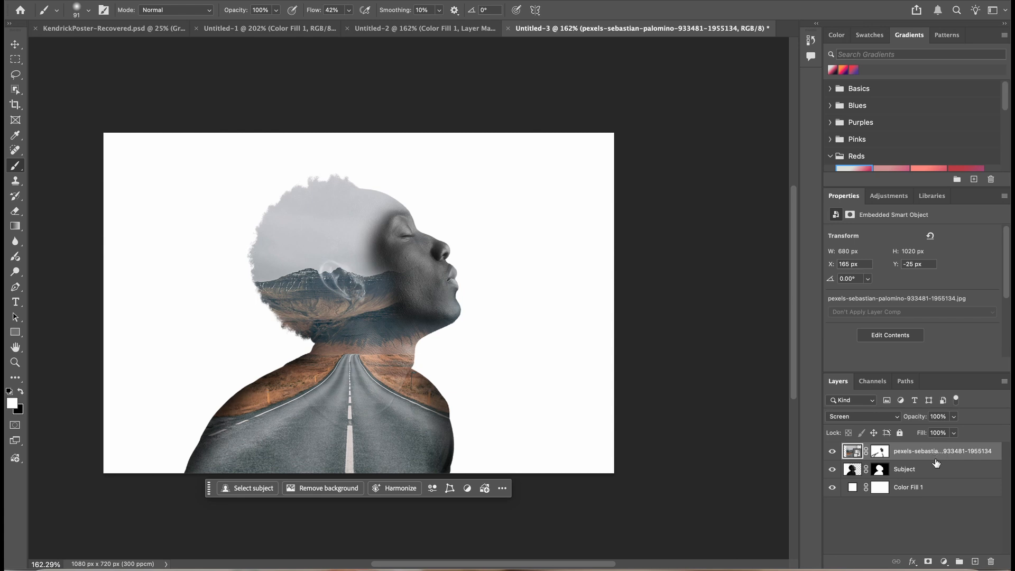
pyautogui.moveTo(935, 459); pyautogui.dragTo(934, 459)
pyautogui.keyDown('alt'); pyautogui.click(934, 459); pyautogui.keyUp('alt')
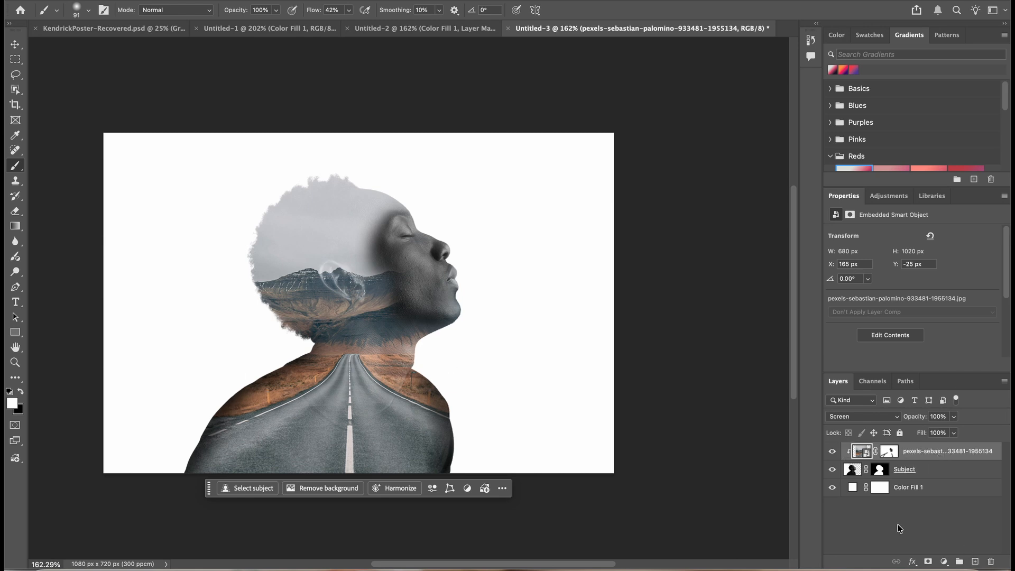
# - Try red shades d04a4a and db3737 on the Color Fill 1 layer and cancel the colour change
pyautogui.click(880, 487)
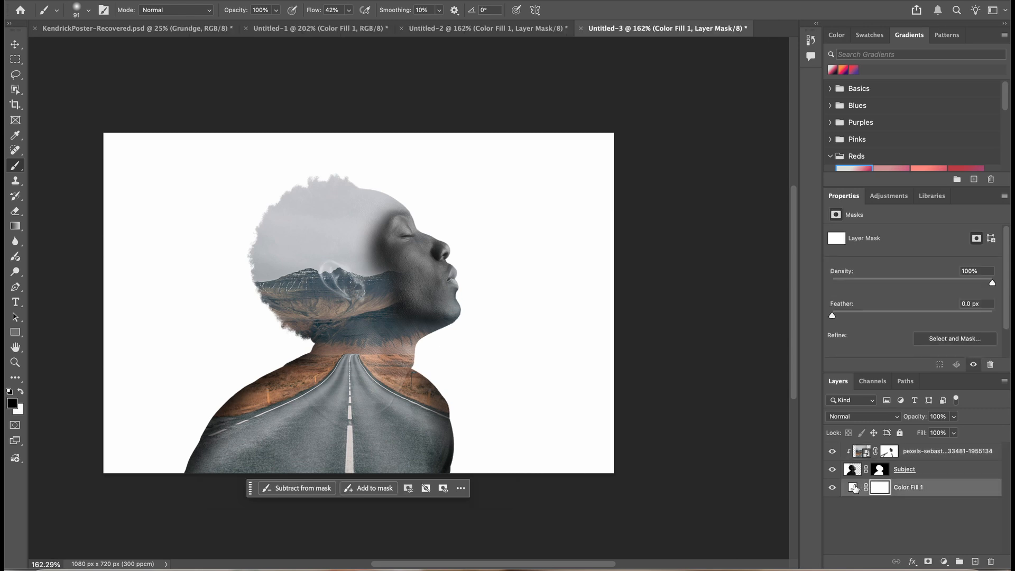
pyautogui.doubleClick(855, 488)
pyautogui.click(784, 234)
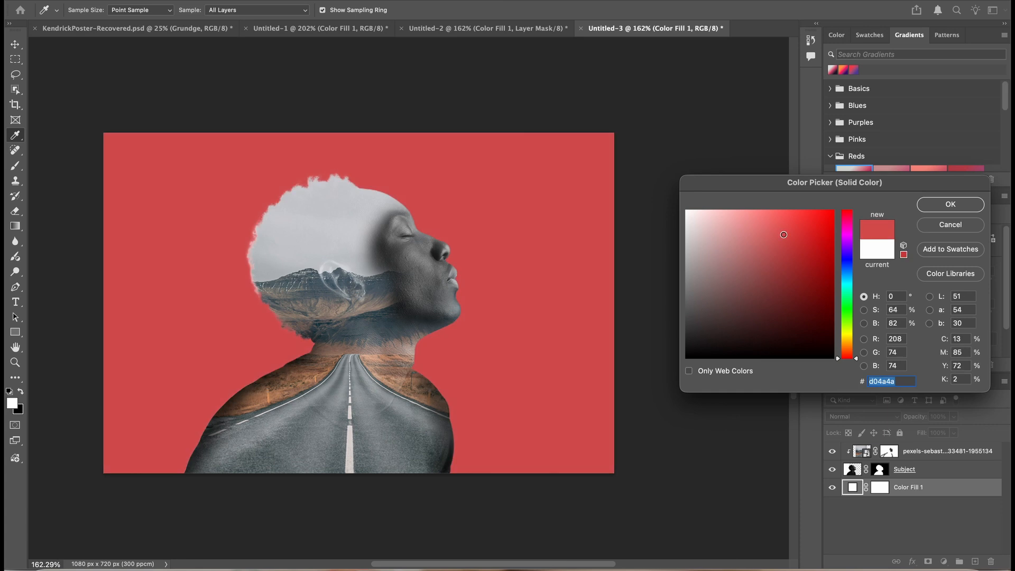
pyautogui.click(798, 229)
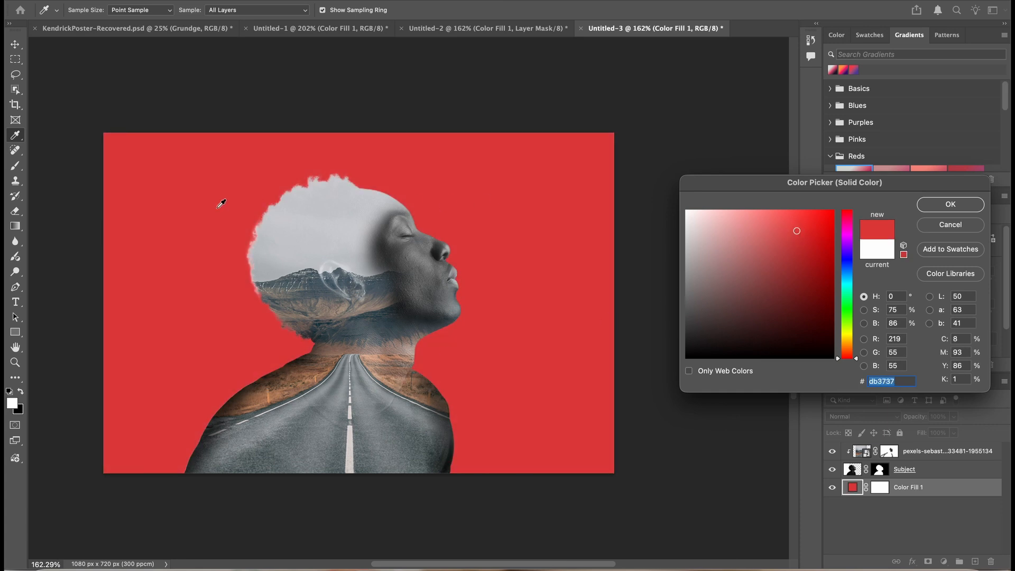
pyautogui.click(959, 227)
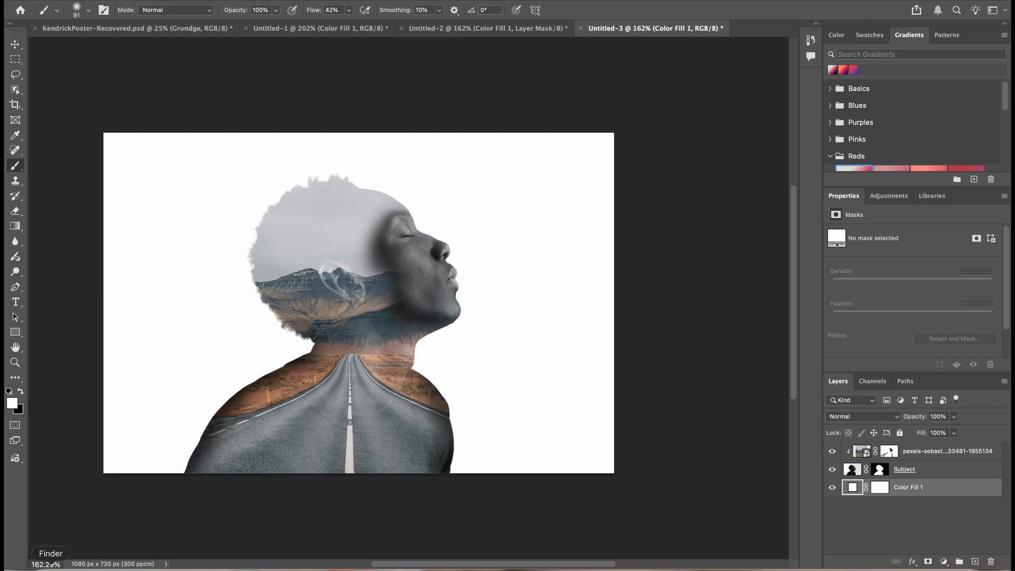
# - Place the flying birds image pexels-apasaric-1386454 (1).jpg from Finder folder 02 into the document and move its layer to the top of the stack
pyautogui.click(51, 569)
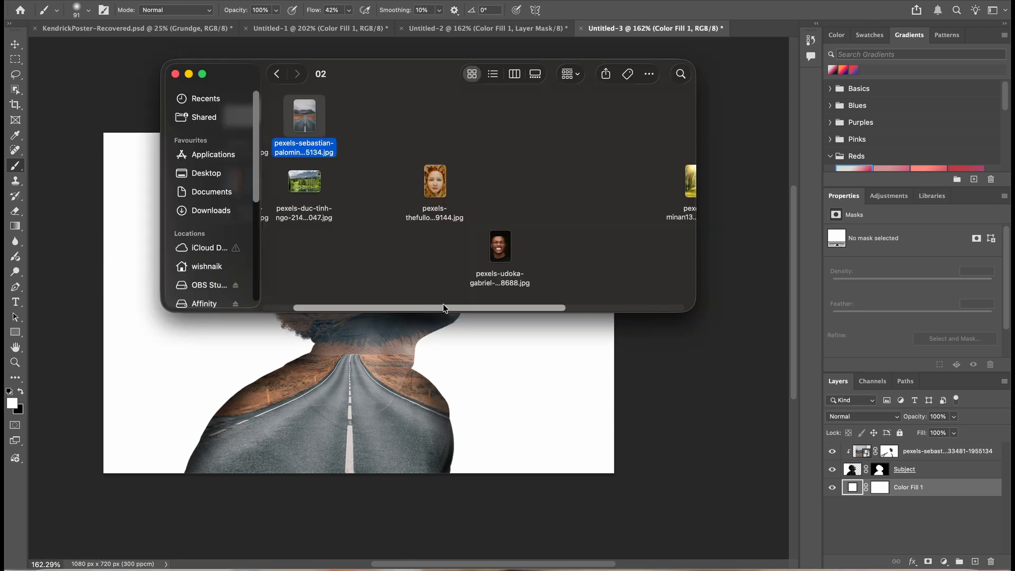
pyautogui.moveTo(444, 308); pyautogui.dragTo(348, 292)
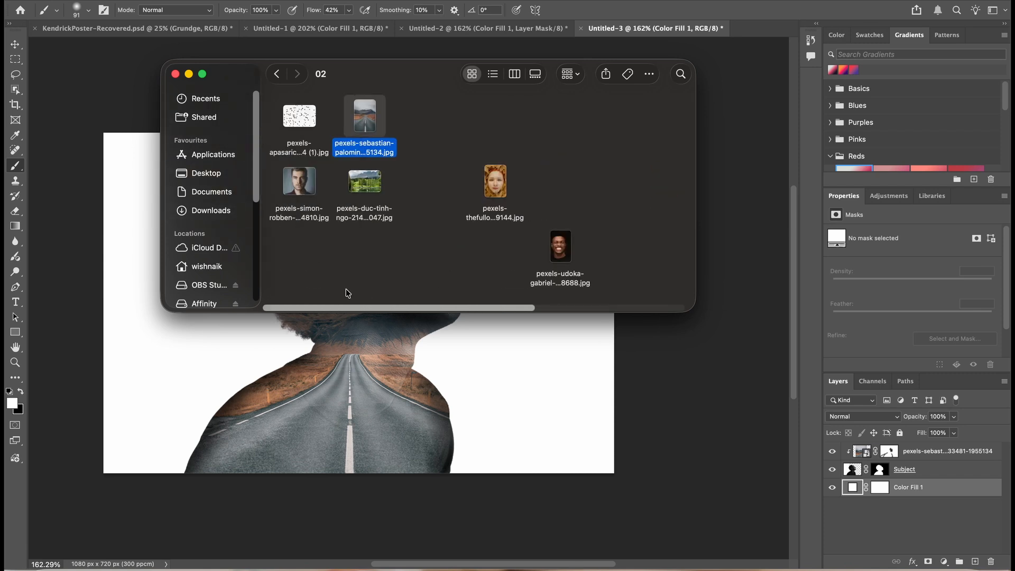
pyautogui.moveTo(296, 111); pyautogui.dragTo(325, 351)
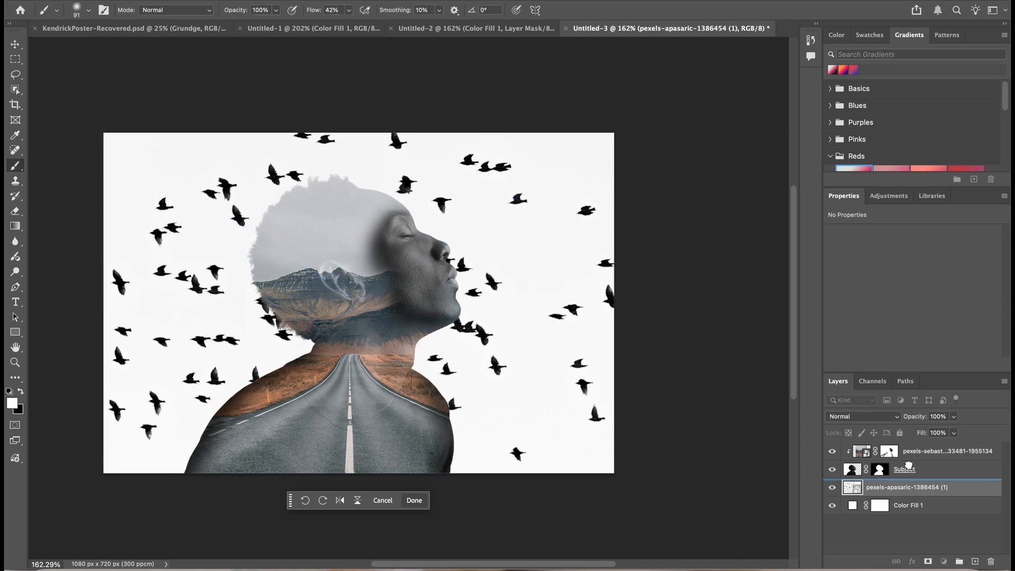
pyautogui.moveTo(912, 487); pyautogui.dragTo(908, 444)
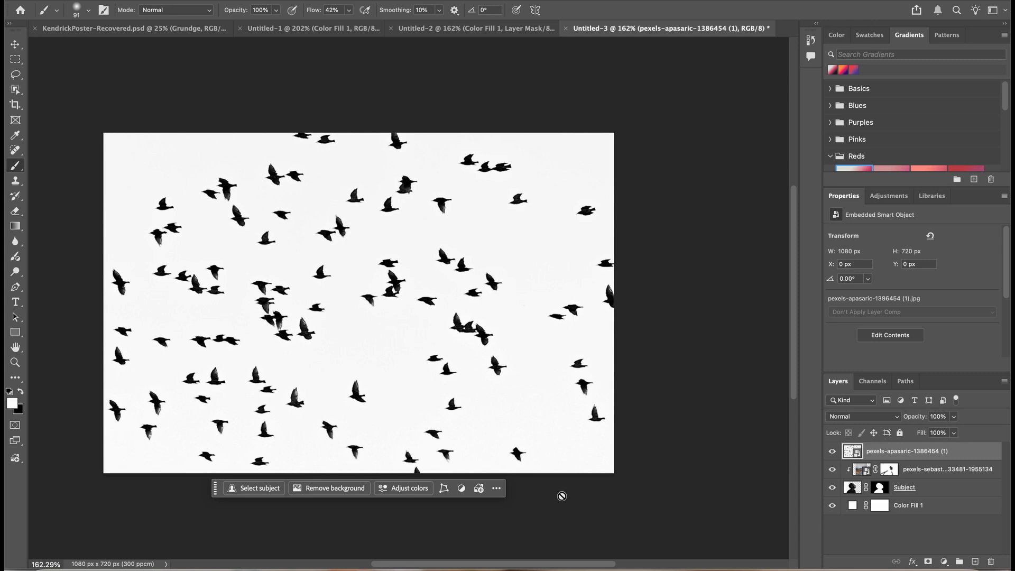
# - Scale the birds image down to about 0.88%, position it over the back of the head and lower its opacity to 54%
pyautogui.click(16, 44)
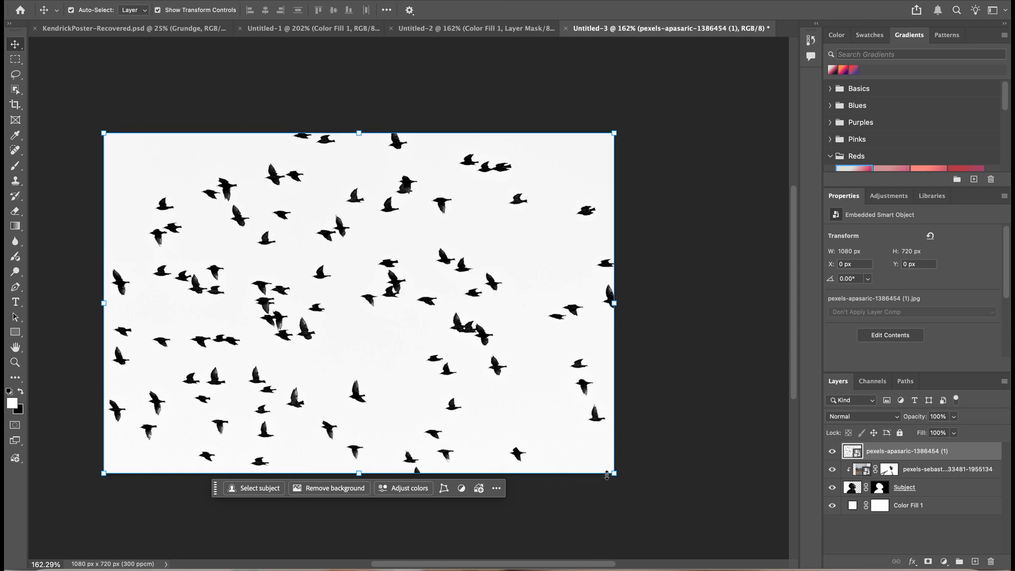
pyautogui.moveTo(613, 474); pyautogui.dragTo(321, 277)
pyautogui.moveTo(251, 191); pyautogui.dragTo(337, 215)
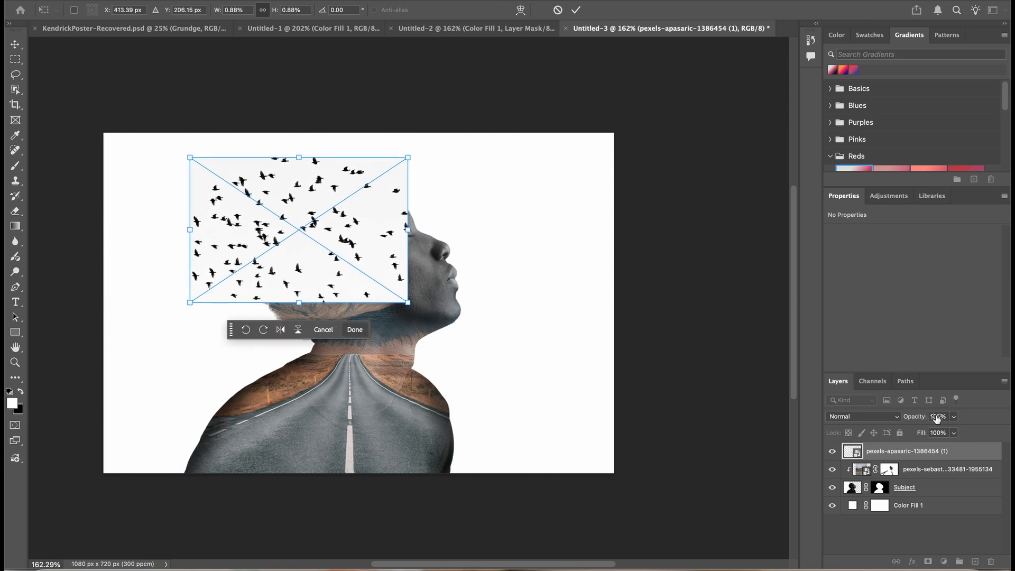
pyautogui.moveTo(937, 419); pyautogui.dragTo(910, 417)
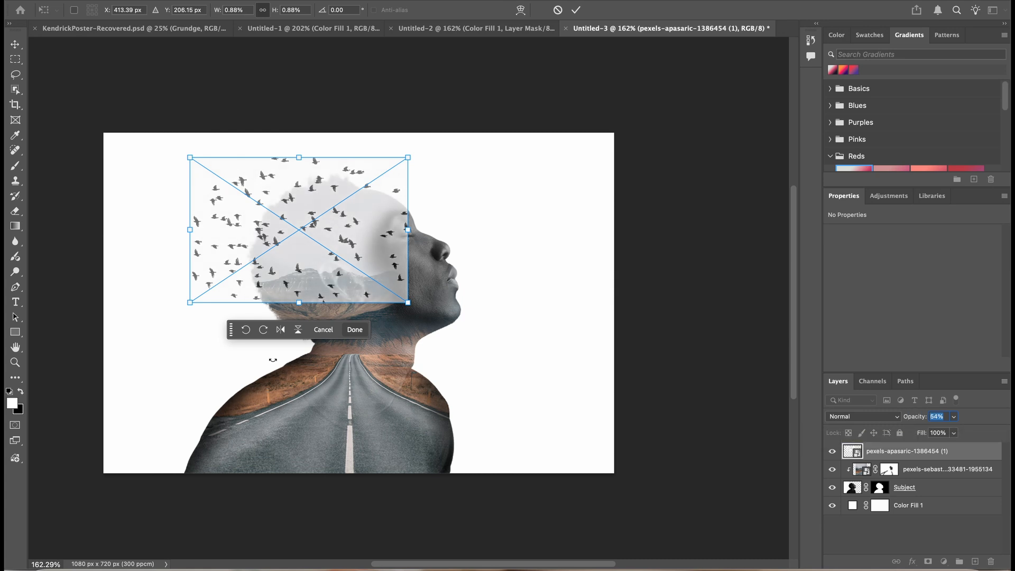
pyautogui.moveTo(316, 258); pyautogui.dragTo(307, 227)
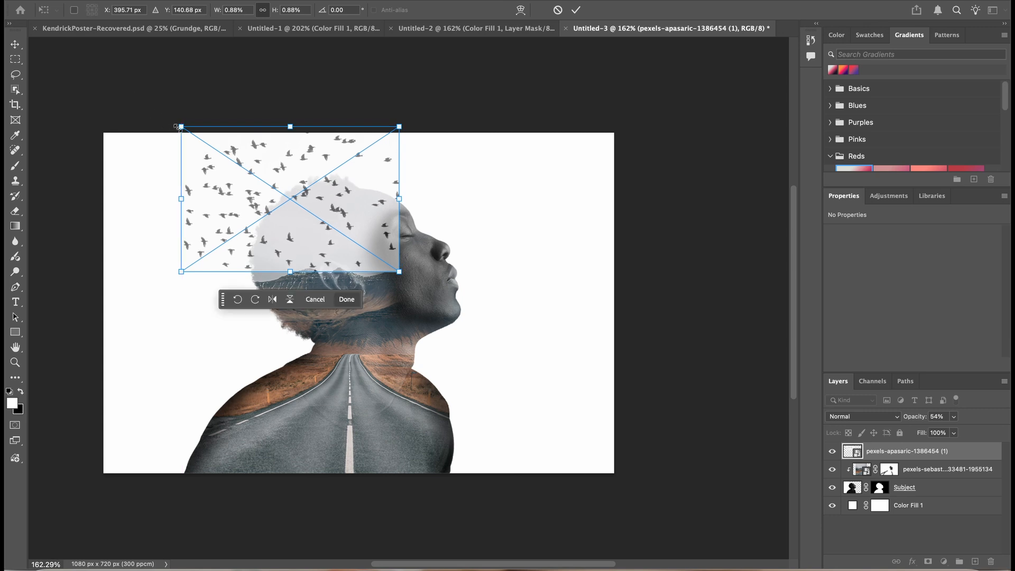
# - Resize the birds image to about 354 x 236 px, place it over the top and back of the hair, and commit the transform
pyautogui.moveTo(178, 127); pyautogui.dragTo(252, 173)
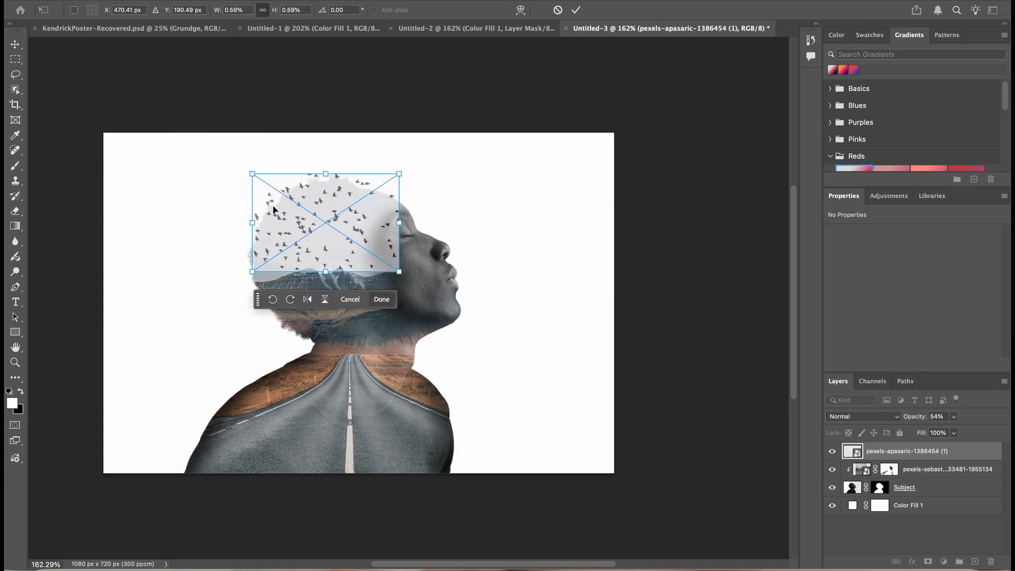
pyautogui.moveTo(349, 243); pyautogui.dragTo(327, 234)
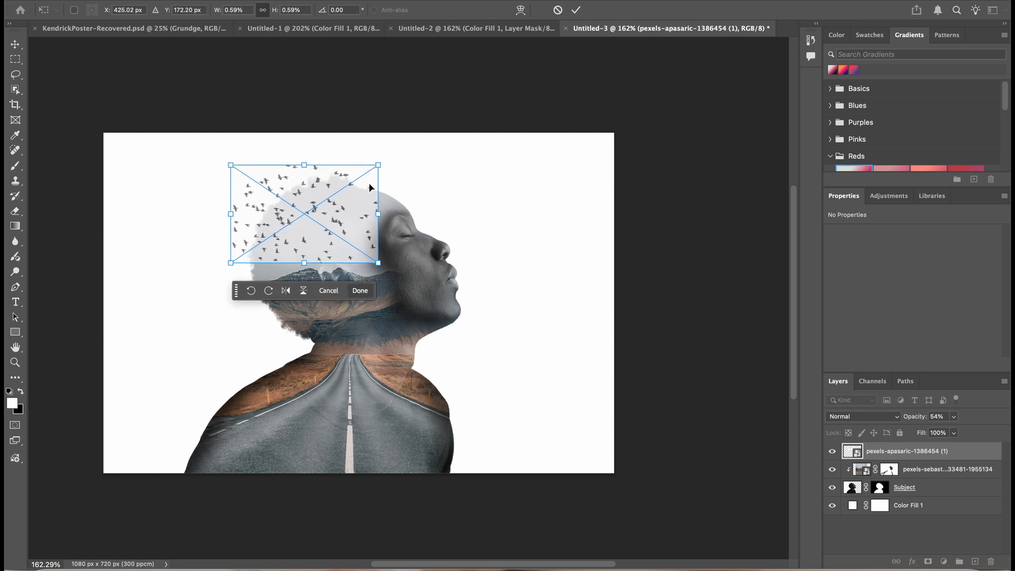
pyautogui.moveTo(378, 166); pyautogui.dragTo(392, 155)
pyautogui.moveTo(338, 233); pyautogui.dragTo(325, 235)
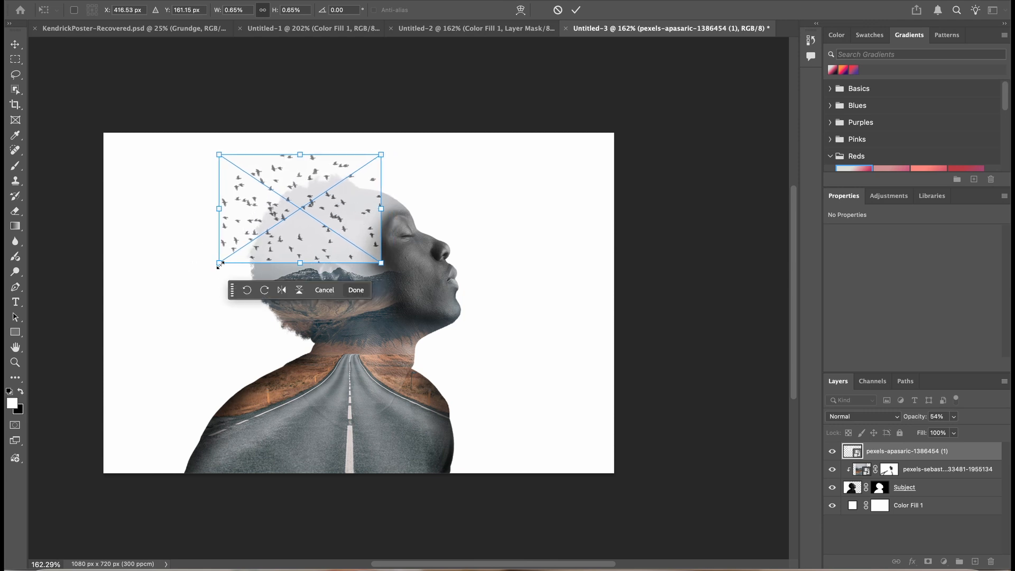
pyautogui.moveTo(220, 262); pyautogui.dragTo(214, 266)
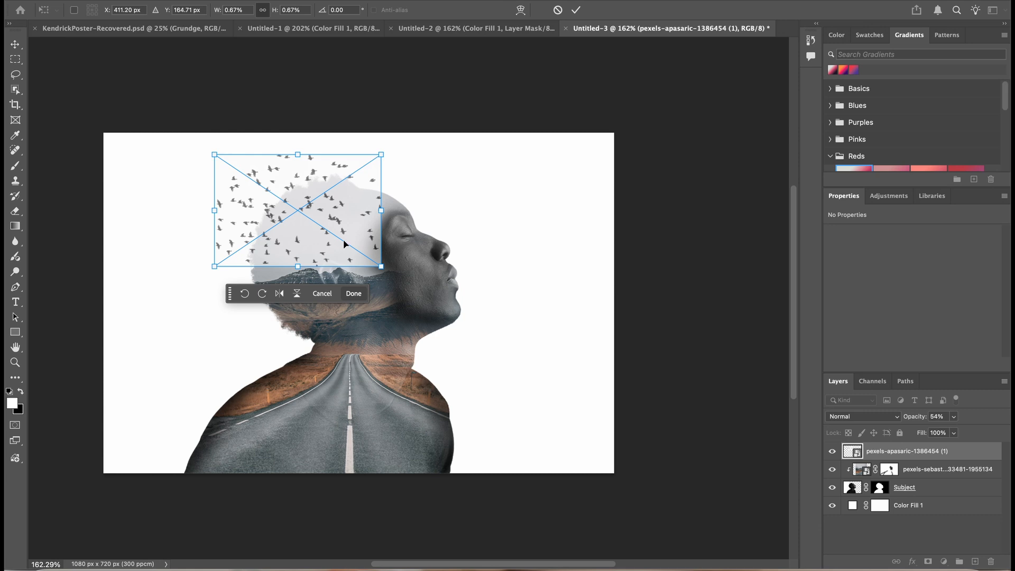
pyautogui.moveTo(344, 244); pyautogui.dragTo(345, 241)
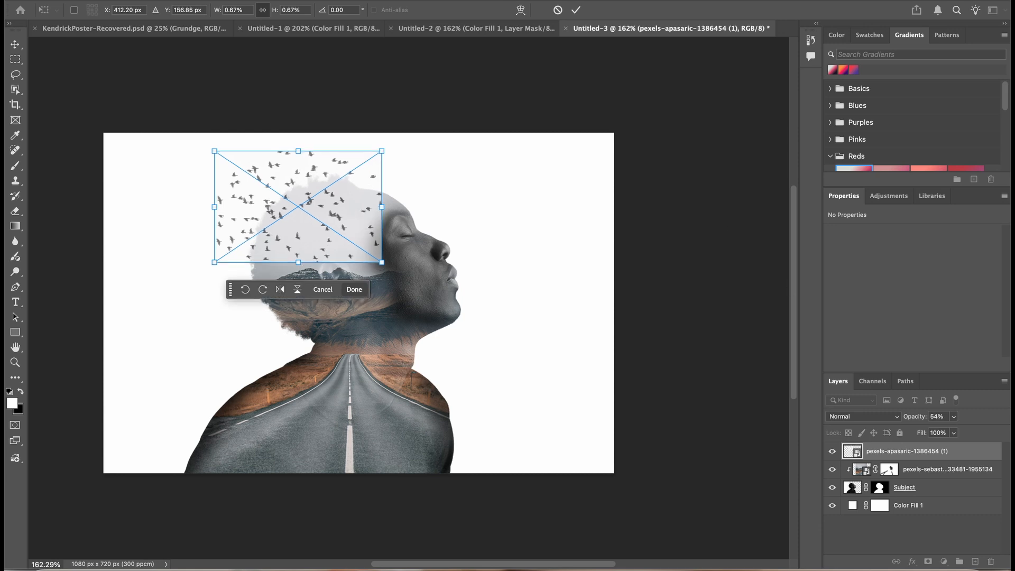
pyautogui.click(576, 10)
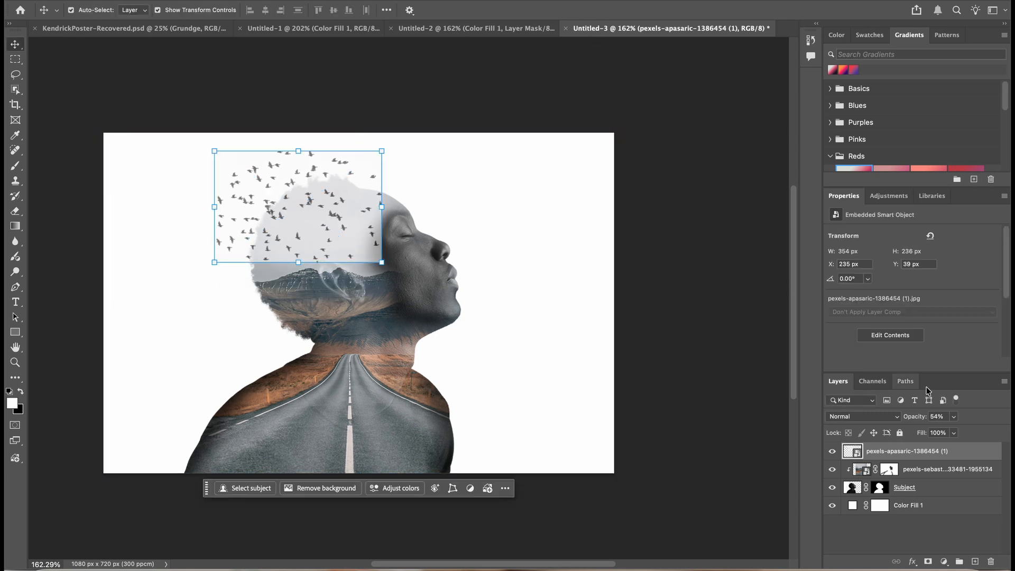
# - Set the birds layer's opacity to 100% and its blend mode to Darken
pyautogui.click(937, 417)
pyautogui.write('100')
pyautogui.press('Return')
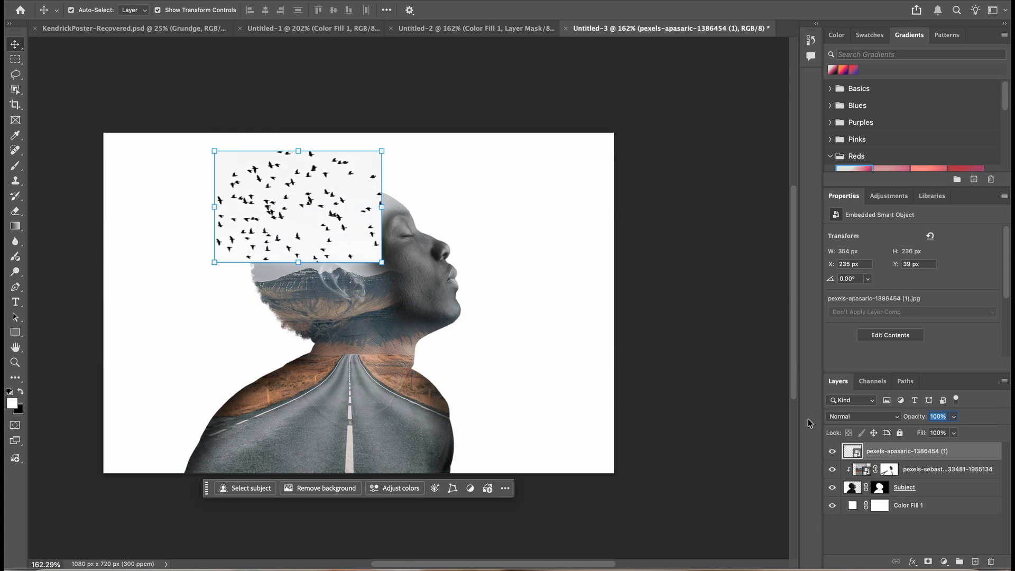
pyautogui.click(867, 418)
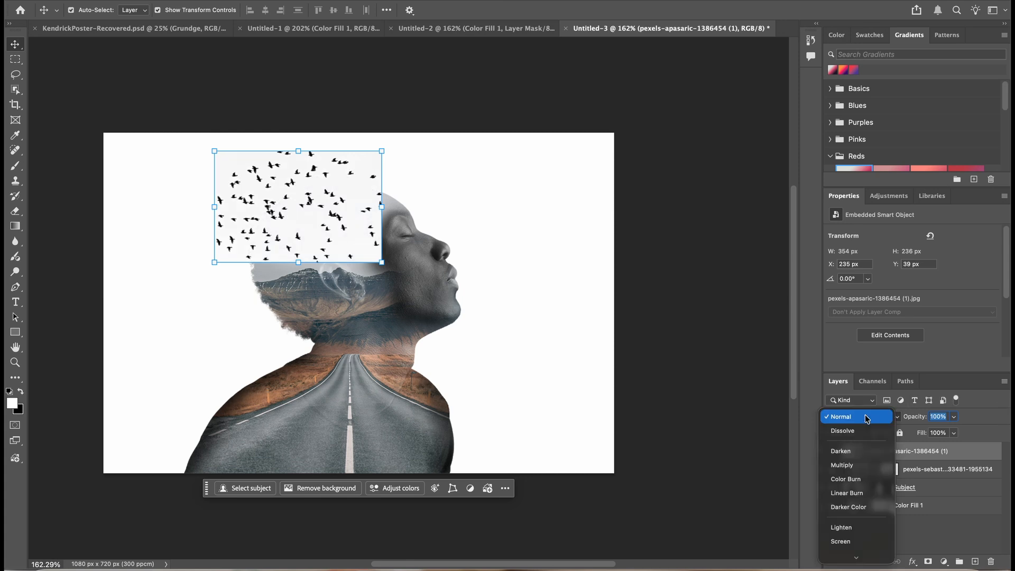
pyautogui.click(862, 452)
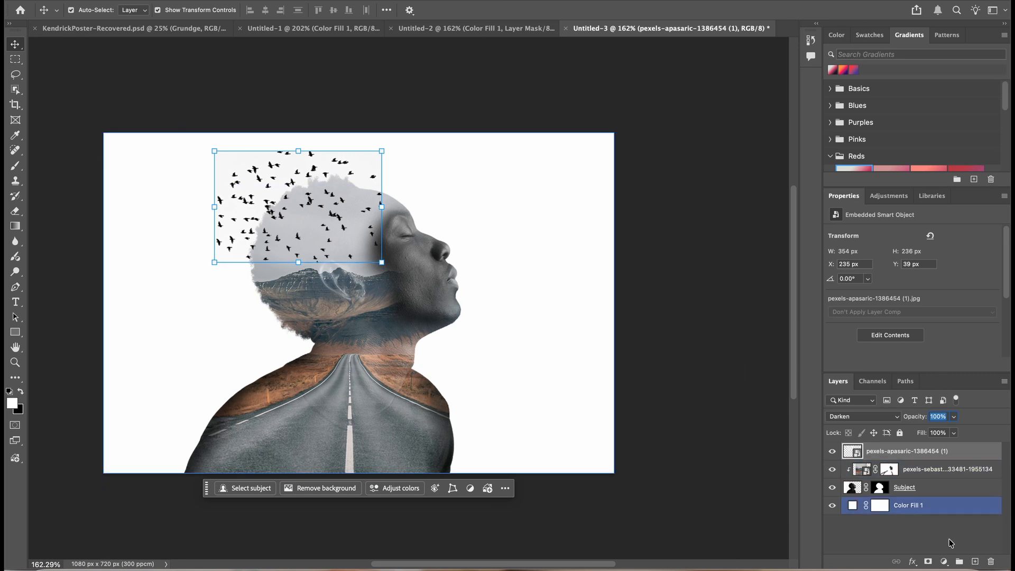
pyautogui.click(550, 337)
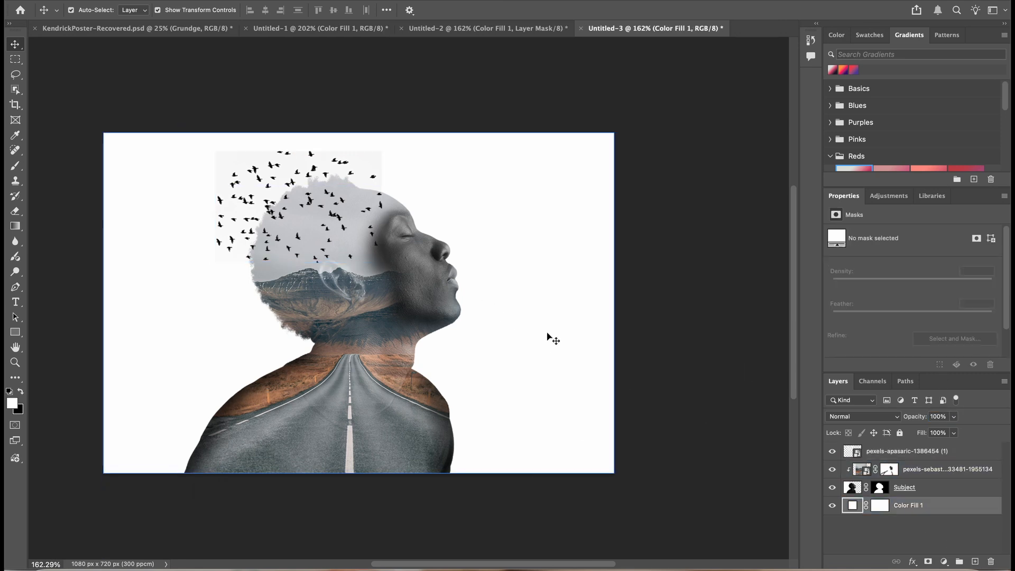
# - Add a layer mask to the birds layer and paint black with a soft brush over the image's hard outer edges beyond the hair
pyautogui.click(865, 450)
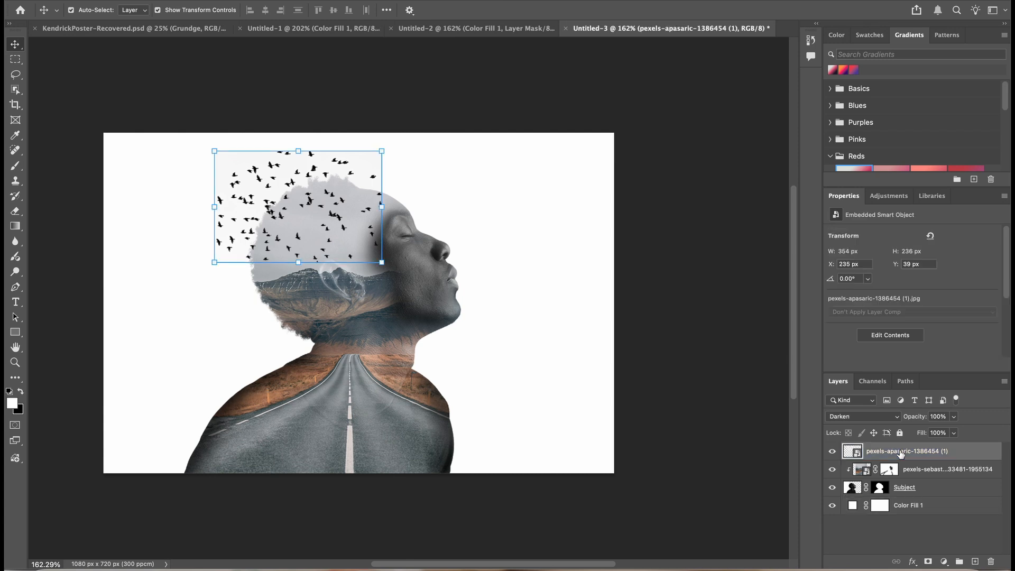
pyautogui.click(928, 562)
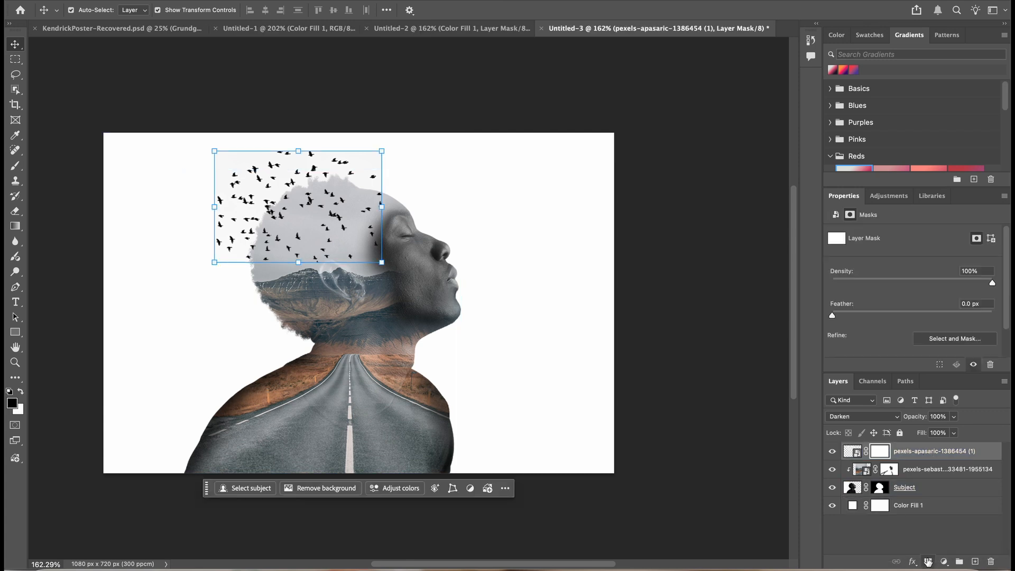
pyautogui.click(13, 168)
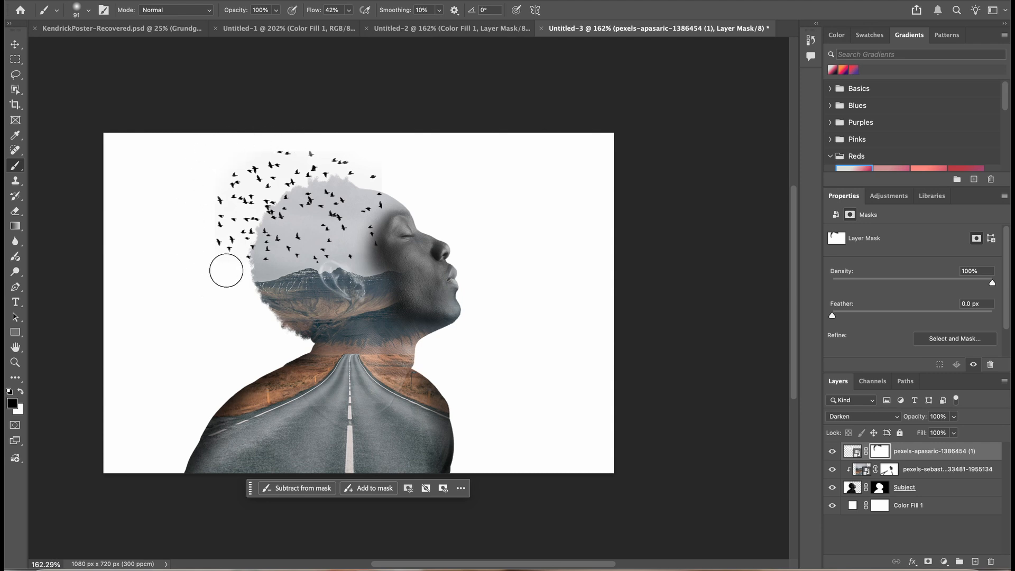
pyautogui.moveTo(202, 186); pyautogui.dragTo(206, 269)
pyautogui.click(384, 171)
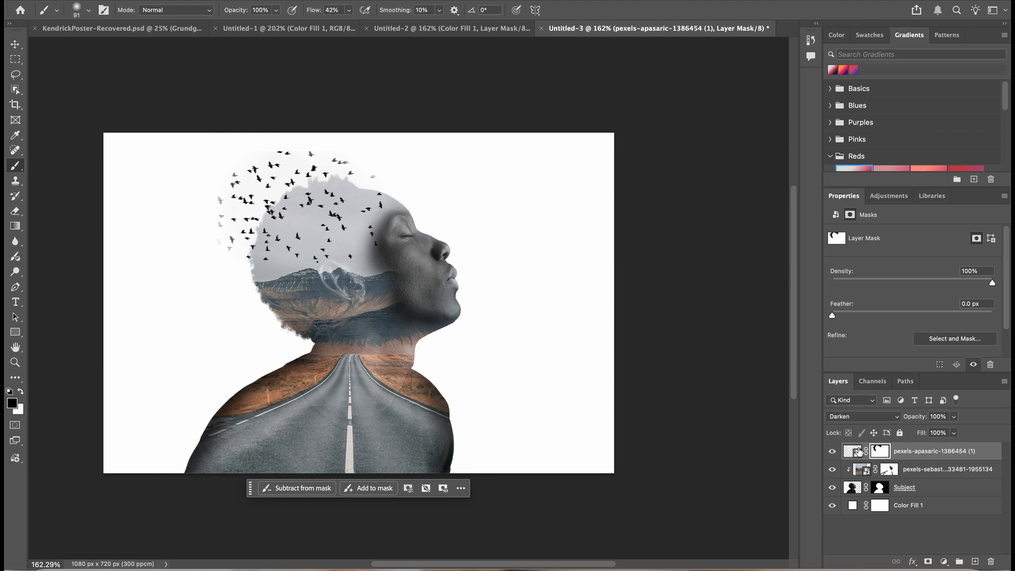
# - Move the birds layer up slightly and scale it to about 279 x 186 px over the back of the hair
pyautogui.click(849, 451)
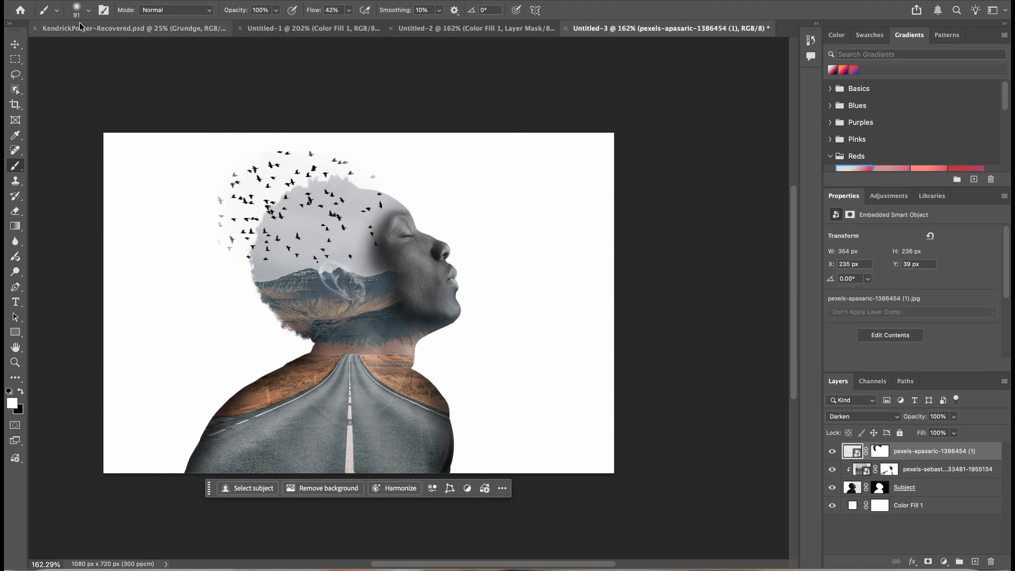
pyautogui.click(15, 44)
pyautogui.moveTo(334, 217); pyautogui.dragTo(334, 211)
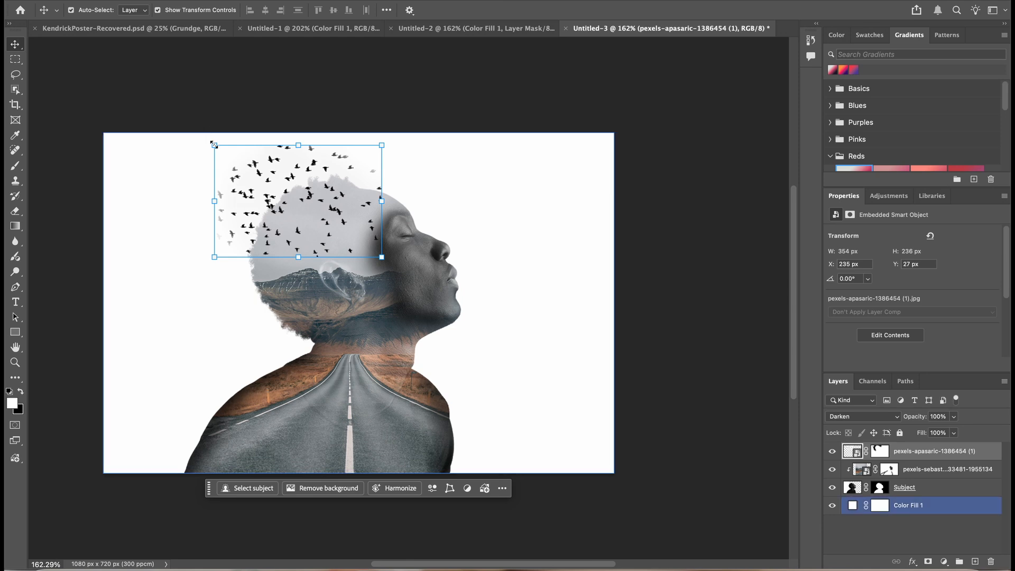
pyautogui.moveTo(213, 144); pyautogui.dragTo(249, 169)
pyautogui.moveTo(299, 226); pyautogui.dragTo(291, 221)
pyautogui.click(528, 171)
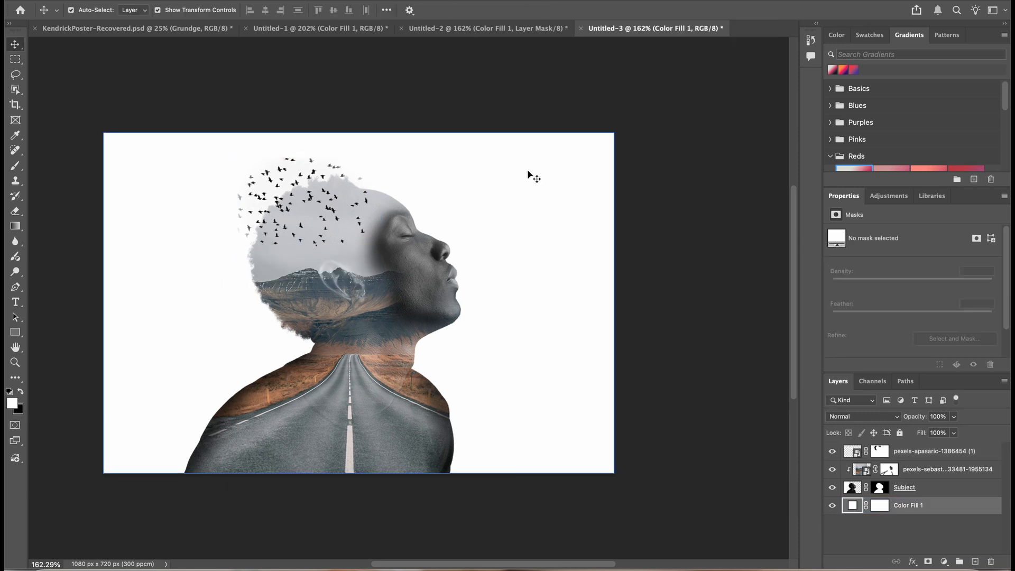
# - Paint black on the birds layer's mask along the image's upper edge to fade the cut-off birds above the hair
pyautogui.click(341, 222)
pyautogui.scroll(5, 313, 205)
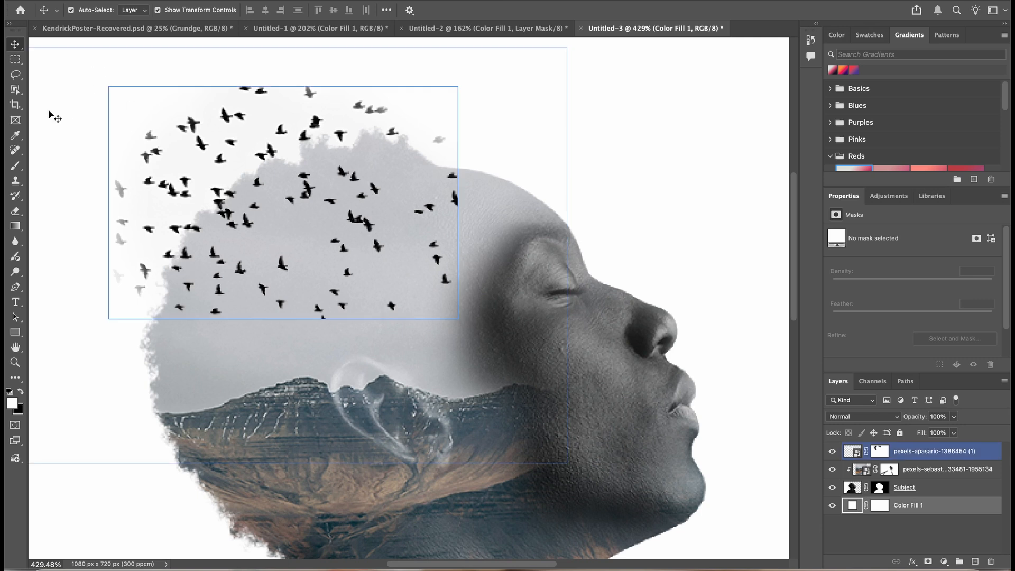
pyautogui.click(910, 453)
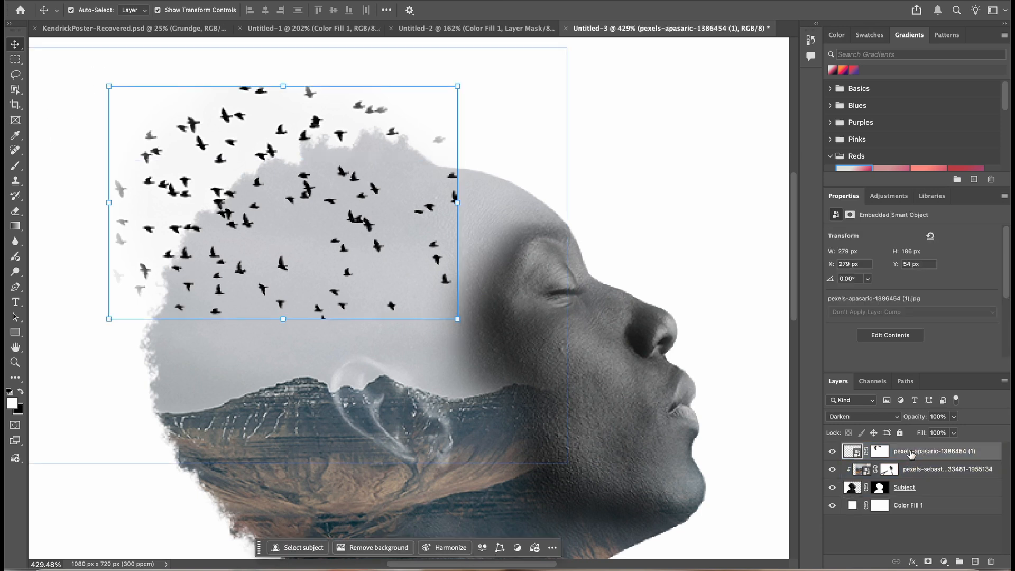
pyautogui.click(15, 166)
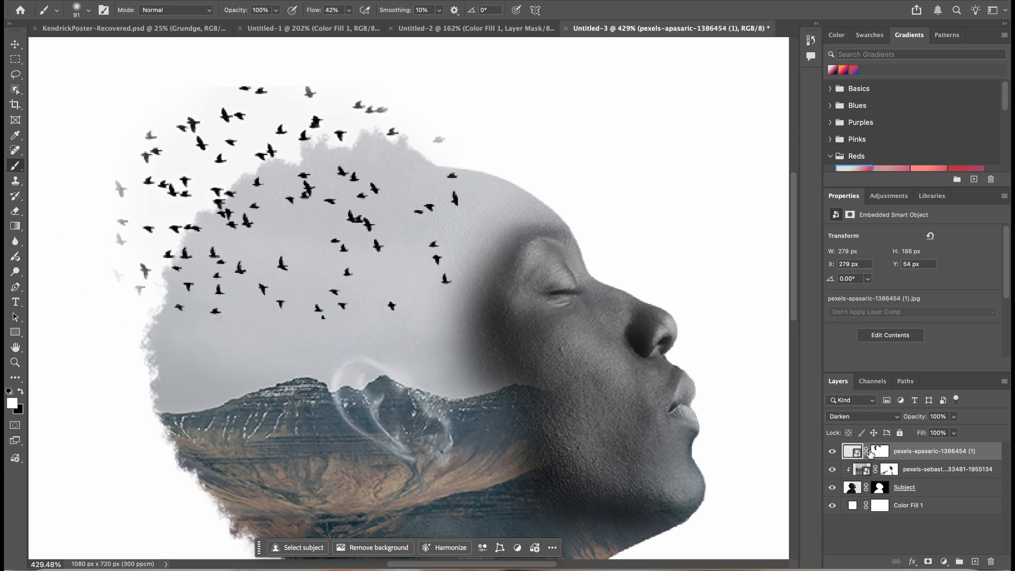
pyautogui.click(880, 452)
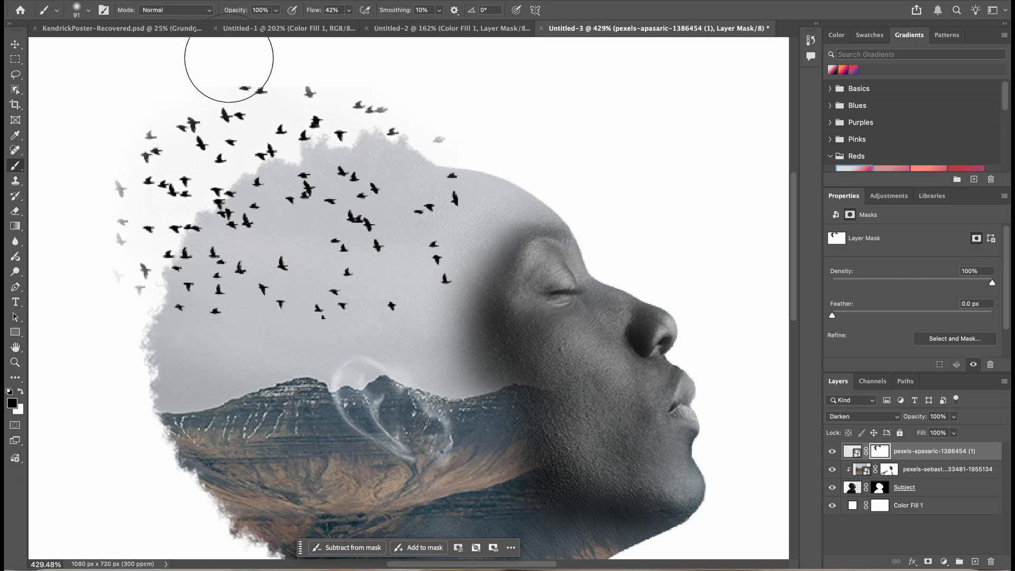
pyautogui.moveTo(243, 60)
pyautogui.mouseDown()
pyautogui.moveTo(220, 50)
pyautogui.moveTo(256, 57)
pyautogui.moveTo(214, 49)
pyautogui.moveTo(245, 66)
pyautogui.moveTo(236, 64)
pyautogui.moveTo(262, 59)
pyautogui.moveTo(193, 61)
pyautogui.moveTo(268, 50)
pyautogui.moveTo(120, 75)
pyautogui.moveTo(231, 43)
pyautogui.moveTo(261, 46)
pyautogui.moveTo(253, 57)
pyautogui.mouseUp()
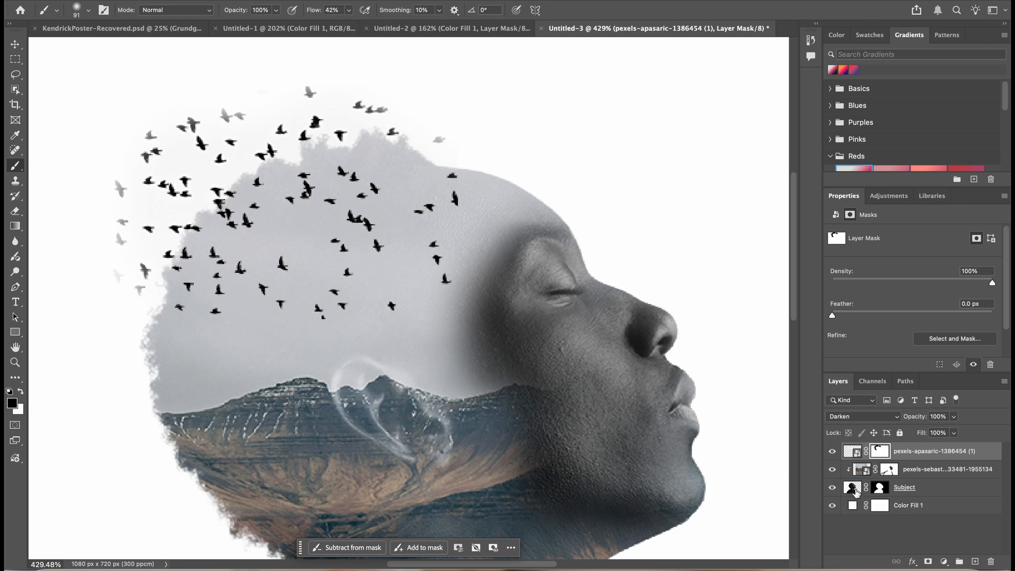
# - Paint white with a soft brush on the Subject layer's image to fade the upper and back edges of the hair behind the birds
pyautogui.click(856, 489)
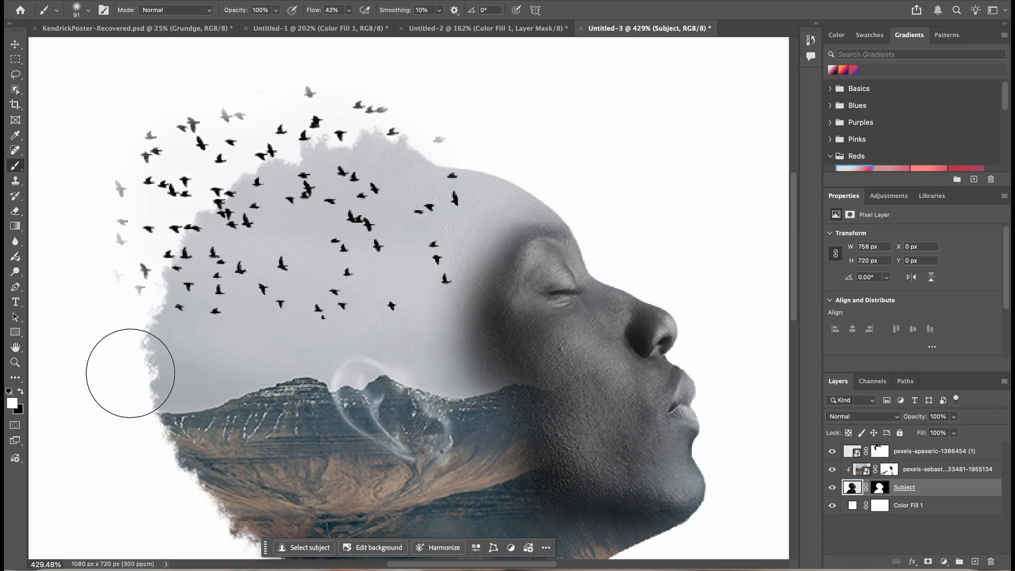
pyautogui.moveTo(130, 373)
pyautogui.mouseDown()
pyautogui.moveTo(145, 313)
pyautogui.moveTo(136, 353)
pyautogui.moveTo(165, 296)
pyautogui.moveTo(135, 366)
pyautogui.moveTo(213, 234)
pyautogui.moveTo(151, 287)
pyautogui.moveTo(179, 242)
pyautogui.moveTo(303, 184)
pyautogui.moveTo(213, 186)
pyautogui.moveTo(282, 152)
pyautogui.moveTo(372, 130)
pyautogui.moveTo(408, 130)
pyautogui.moveTo(430, 144)
pyautogui.moveTo(278, 152)
pyautogui.moveTo(404, 143)
pyautogui.mouseUp()
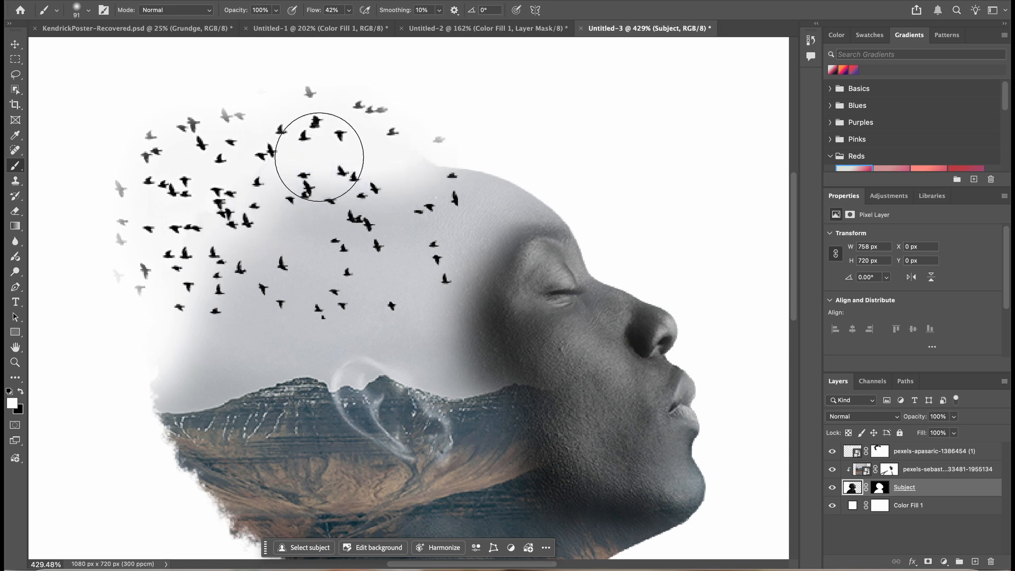
pyautogui.moveTo(150, 368)
pyautogui.mouseDown()
pyautogui.moveTo(129, 335)
pyautogui.moveTo(170, 347)
pyautogui.moveTo(158, 369)
pyautogui.moveTo(78, 380)
pyautogui.mouseUp()
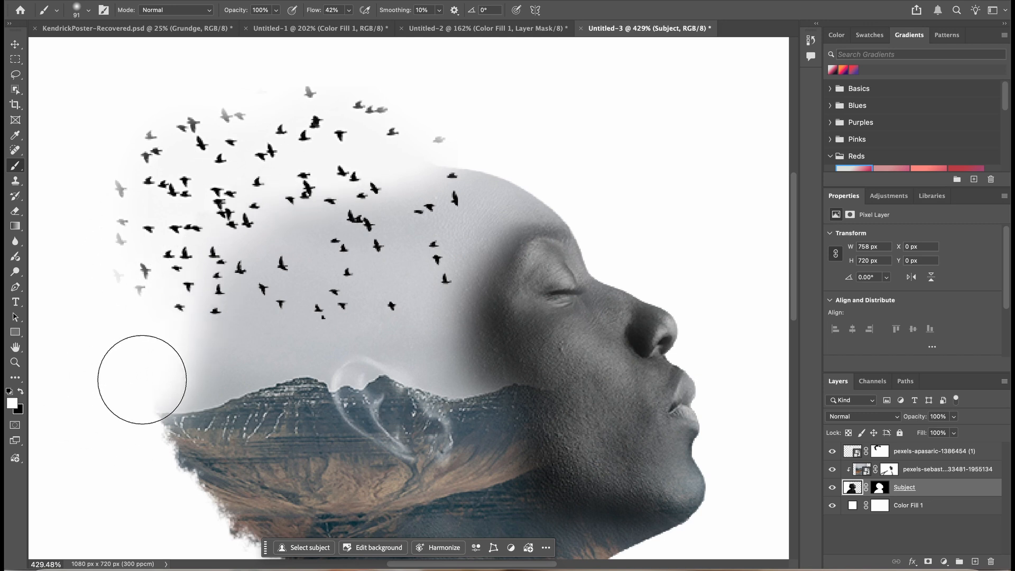
pyautogui.scroll(-5, 414, 347)
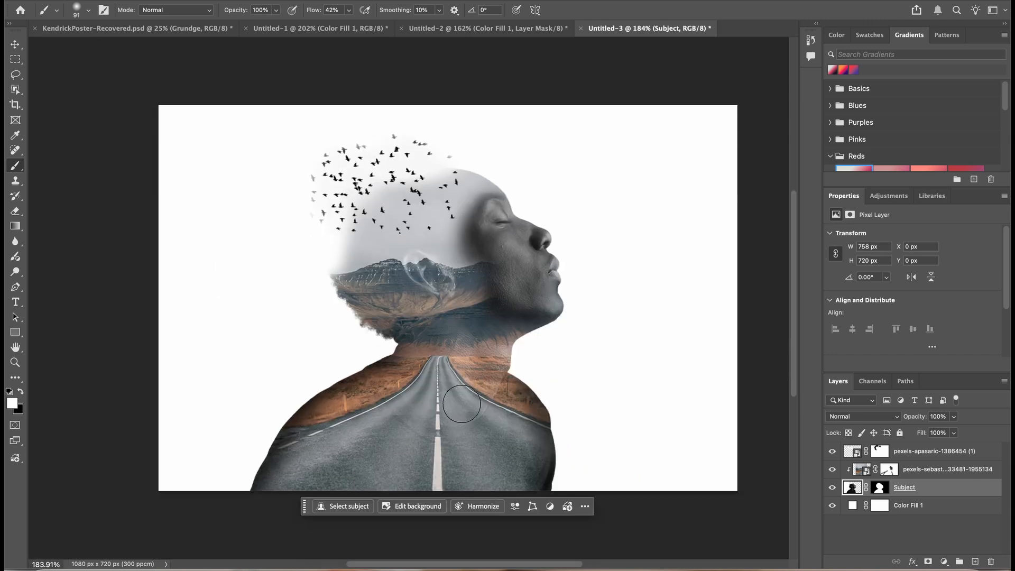
pyautogui.scroll(3, 491, 404)
pyautogui.scroll(-5, 480, 303)
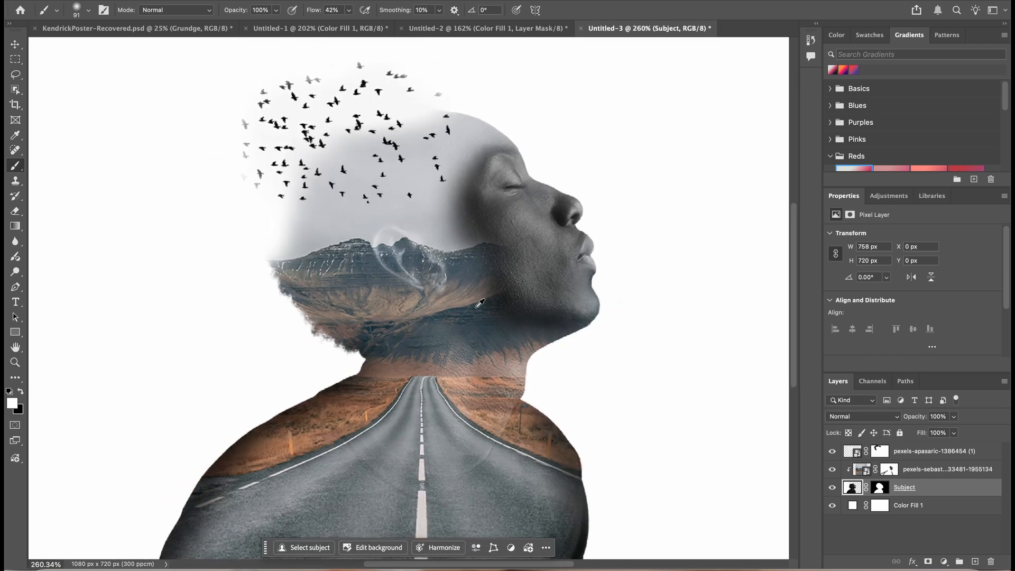
pyautogui.scroll(3, 480, 303)
pyautogui.scroll(2, 480, 303)
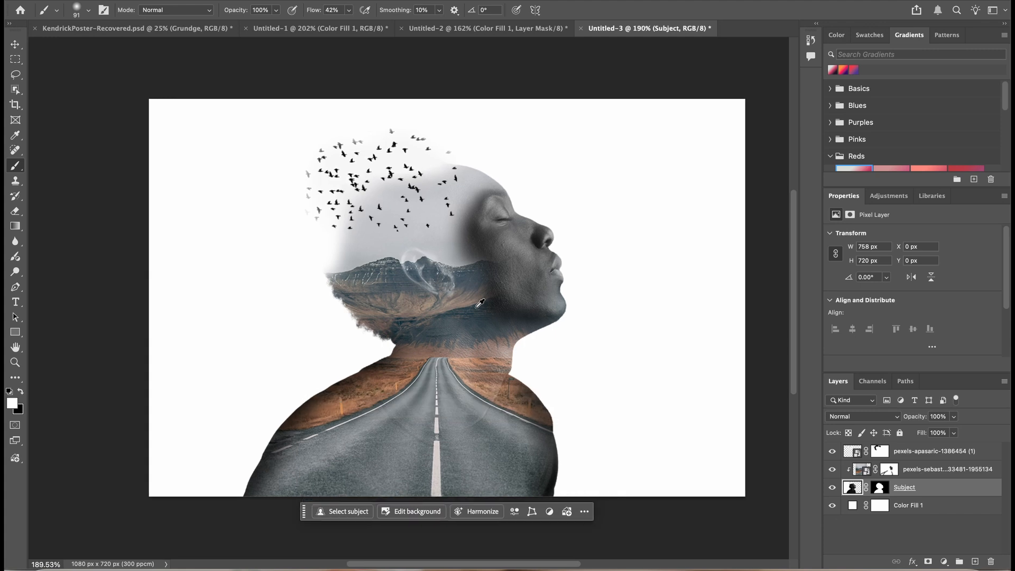
pyautogui.scroll(-1, 480, 303)
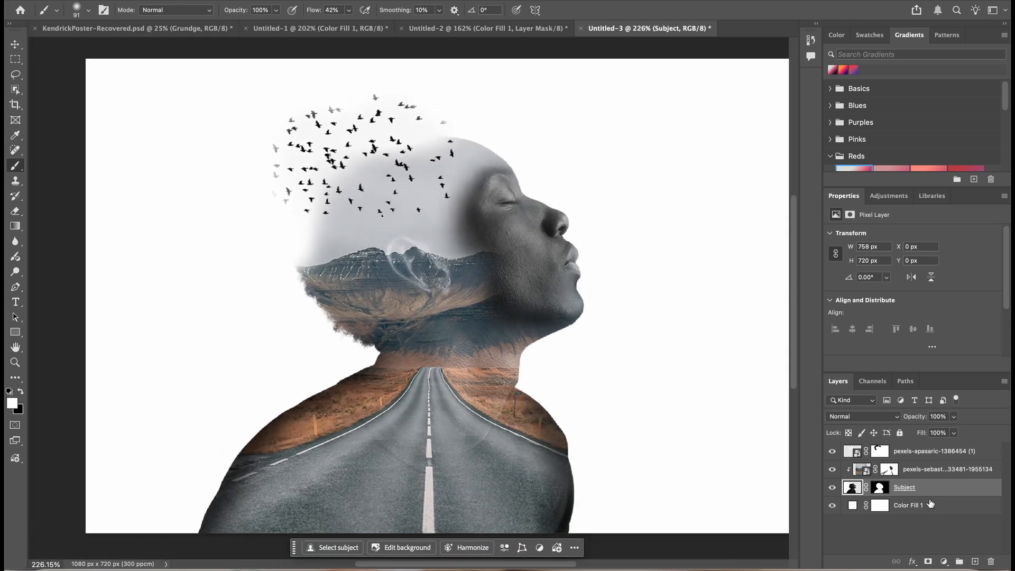
# - Try a gradient preset from the Pinks group on the Color Fill 1 background layer
pyautogui.click(873, 509)
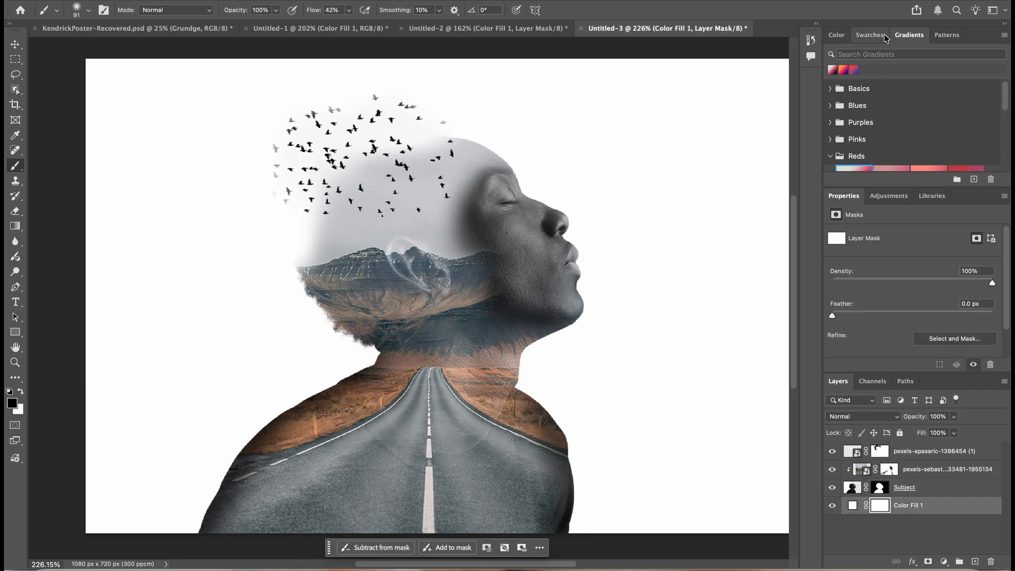
pyautogui.click(831, 139)
pyautogui.click(892, 157)
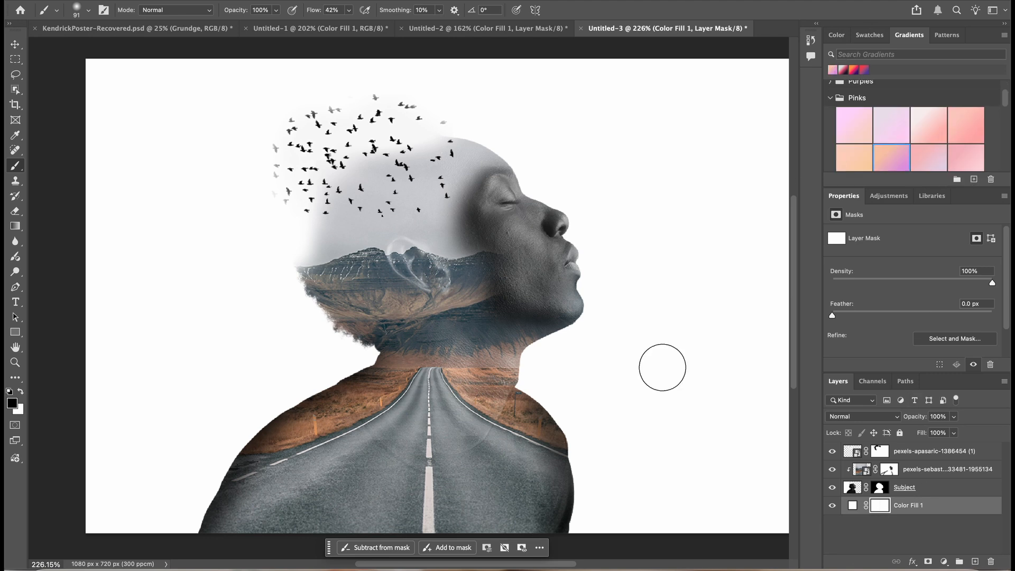
pyautogui.scroll(-1, 662, 367)
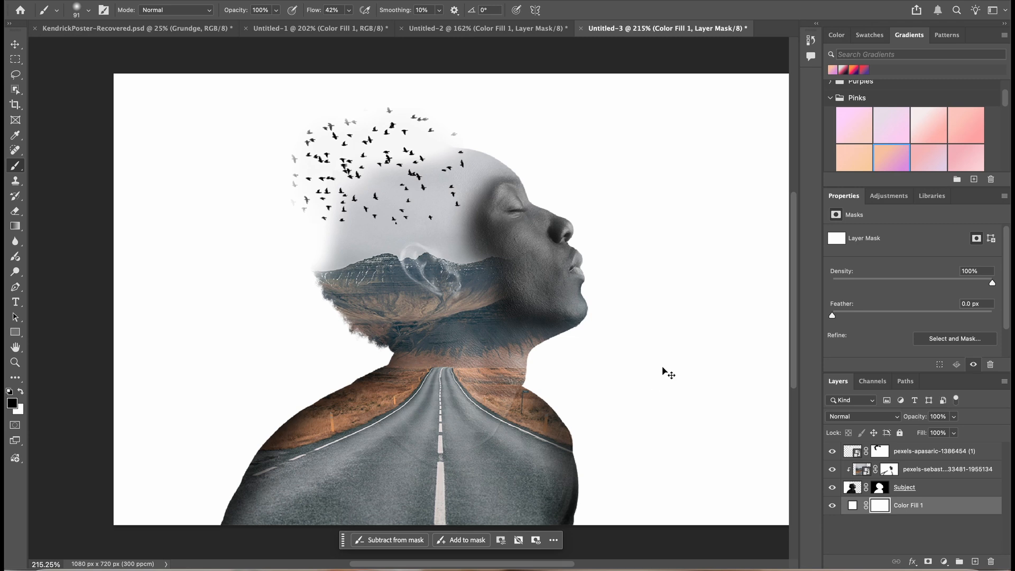
pyautogui.hscroll(2, 662, 367)
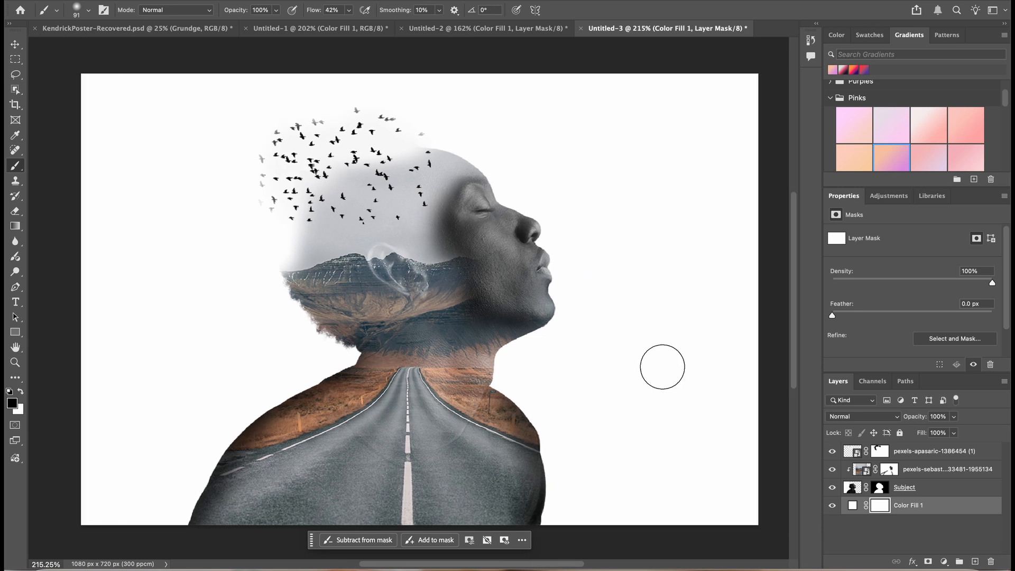